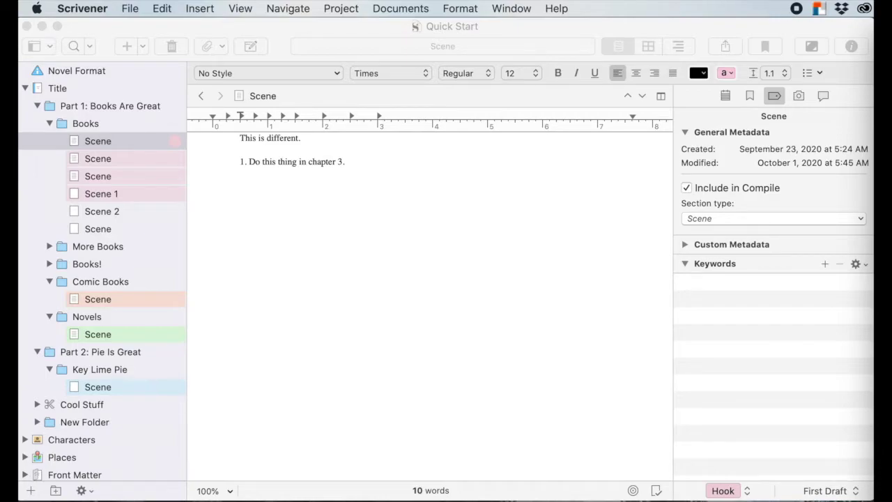
Step: Focus the Scrivener window and browse the typeface and style lists without changing anything, leaving the caret in the numbered line
{"action": "left_click", "coordinate": [400, 227]}
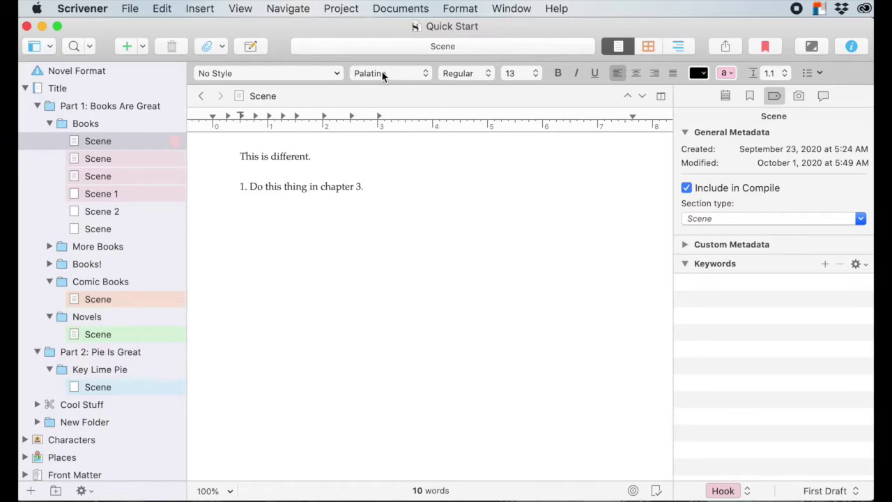
{"action": "left_click", "coordinate": [473, 75]}
{"action": "left_click", "coordinate": [474, 76]}
{"action": "left_click", "coordinate": [337, 75]}
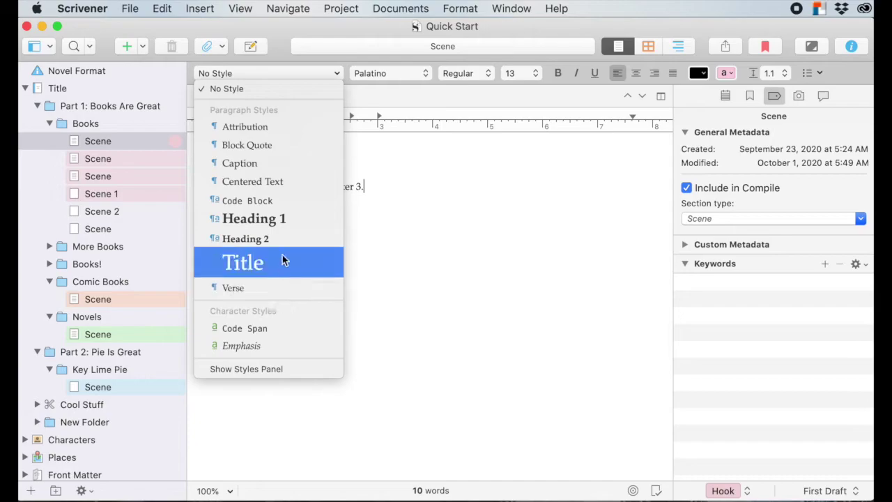
{"action": "left_click", "coordinate": [369, 186]}
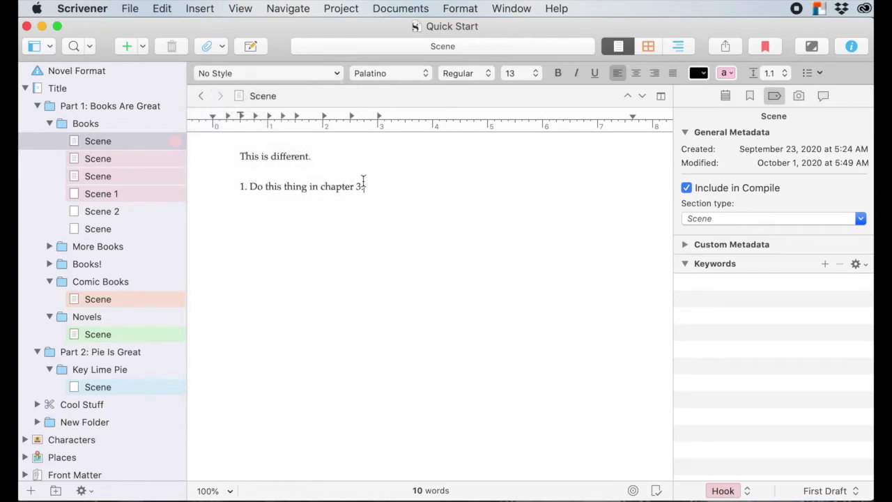
{"action": "left_click", "coordinate": [283, 187]}
{"action": "left_click", "coordinate": [340, 73]}
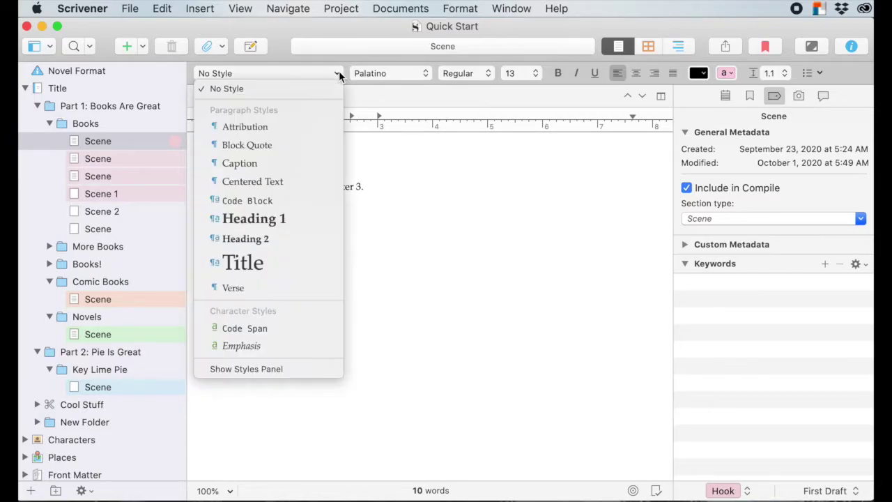
Step: Make the numbered line an Attribution and 'This is different.' a Block Quote
{"action": "left_click", "coordinate": [268, 127]}
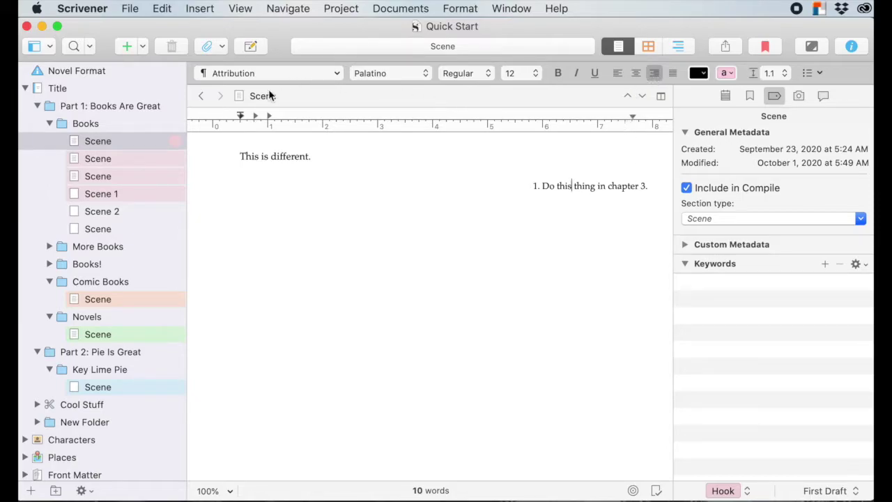
{"action": "left_click", "coordinate": [287, 158]}
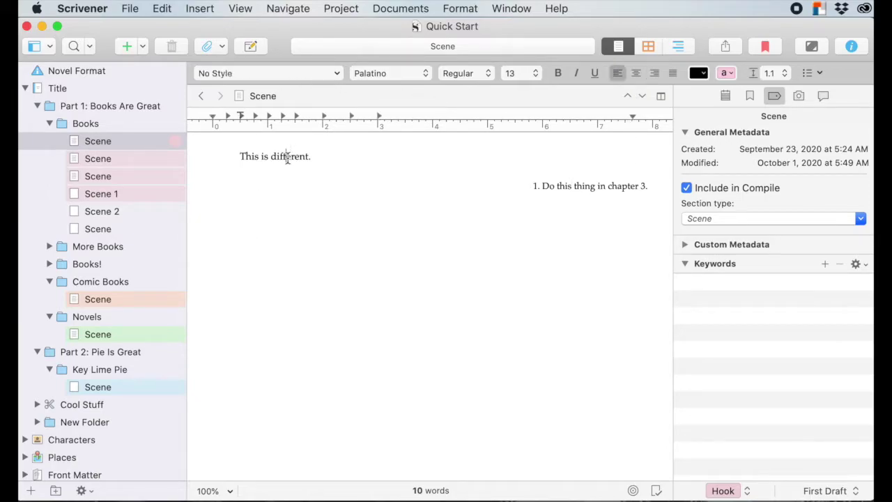
{"action": "left_click", "coordinate": [336, 74]}
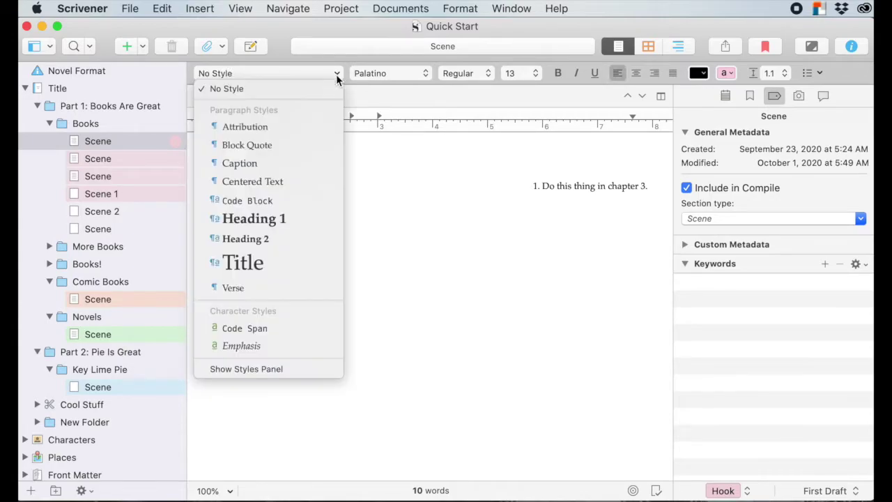
{"action": "left_click", "coordinate": [268, 148]}
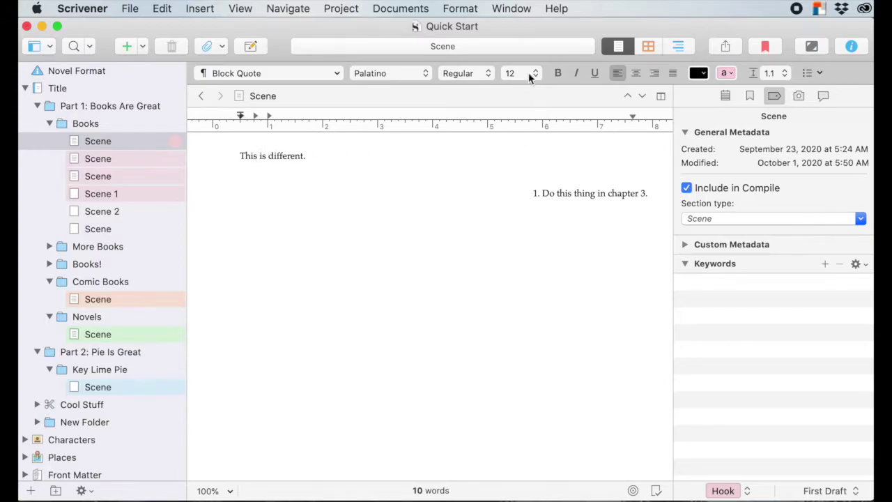
Step: Add a new line 'This is more typing.' above the Block Quote line
{"action": "key", "text": "super+Left"}
{"action": "key", "text": "Return"}
{"action": "key", "text": "Return"}
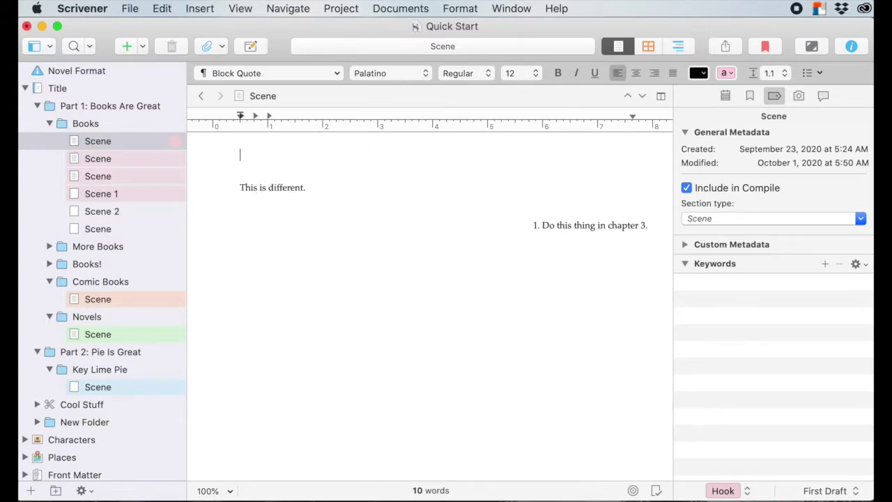
{"action": "type", "text": "This is more yyping."}
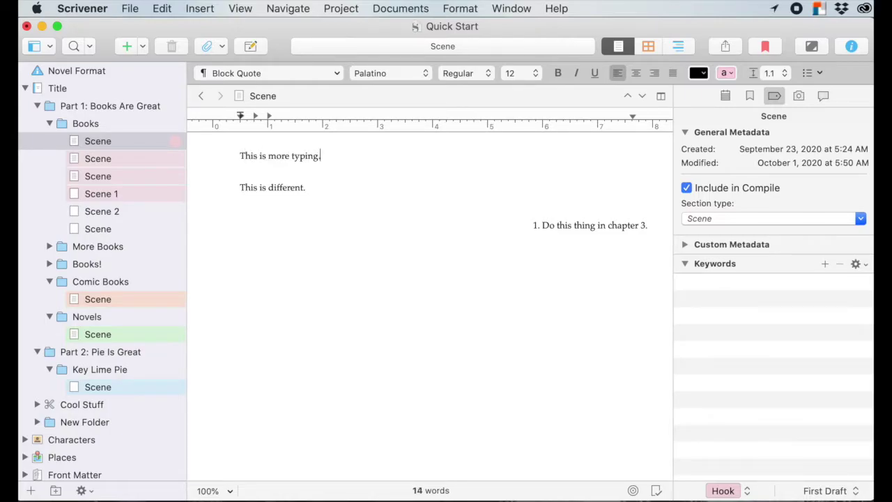
Step: Set 'This is more typing.' to No Style and verify each line's paragraph style
{"action": "left_click", "coordinate": [336, 73]}
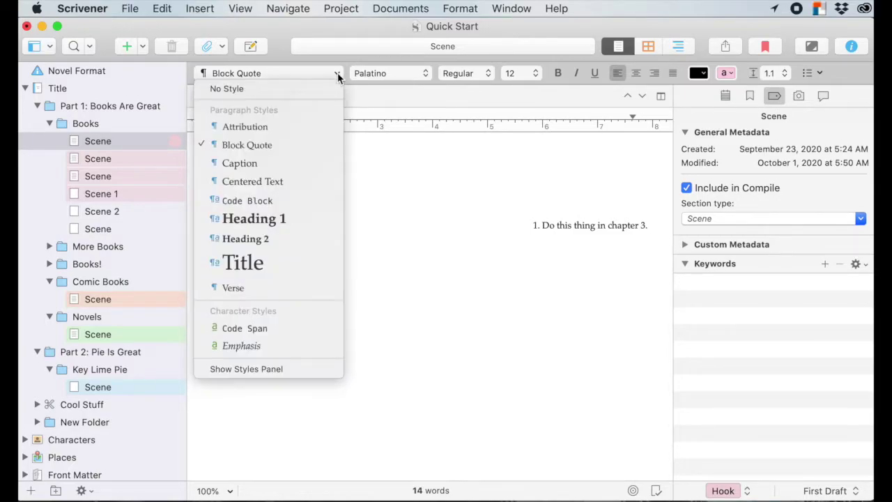
{"action": "left_click", "coordinate": [299, 85]}
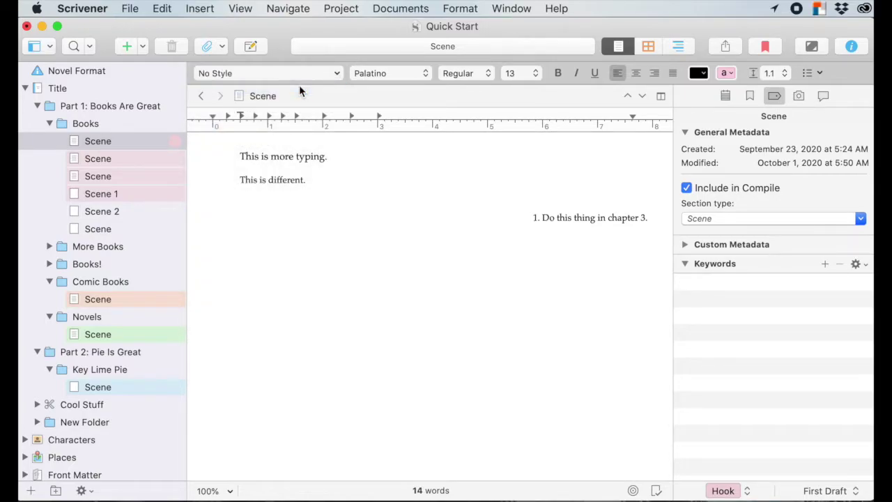
{"action": "left_click", "coordinate": [295, 179]}
{"action": "left_click", "coordinate": [295, 165]}
{"action": "left_click", "coordinate": [285, 180]}
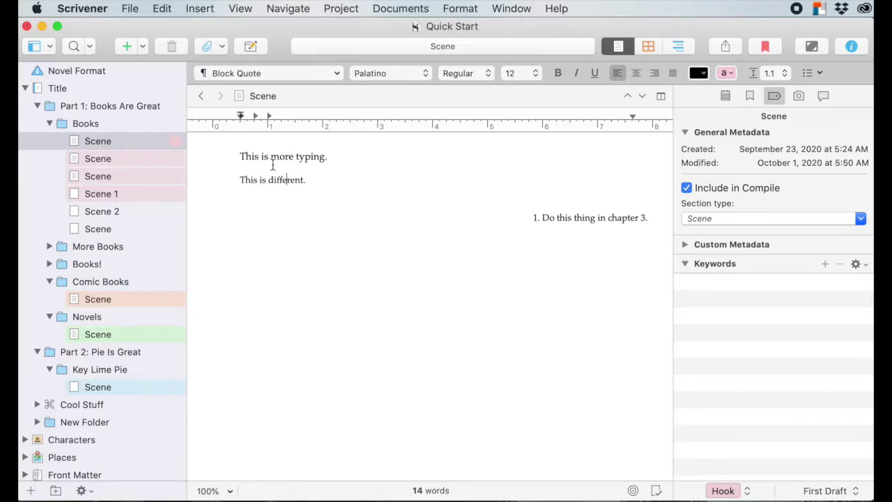
{"action": "left_click", "coordinate": [276, 156]}
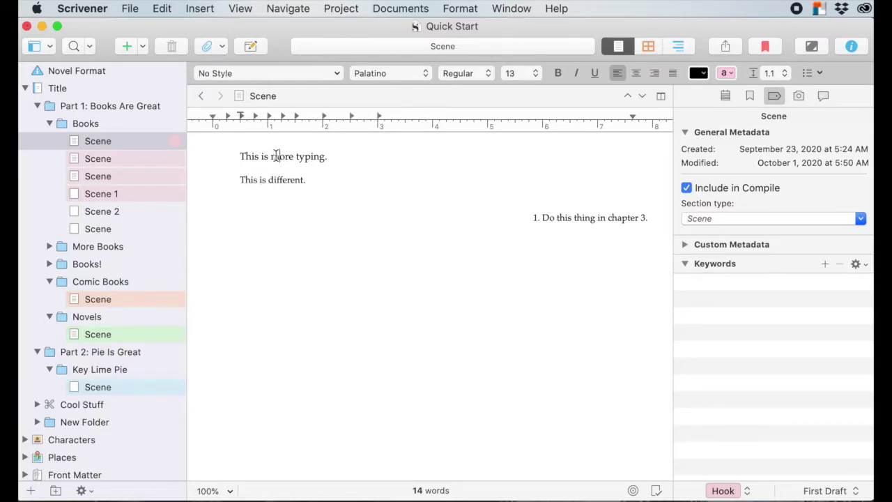
{"action": "left_click", "coordinate": [246, 178]}
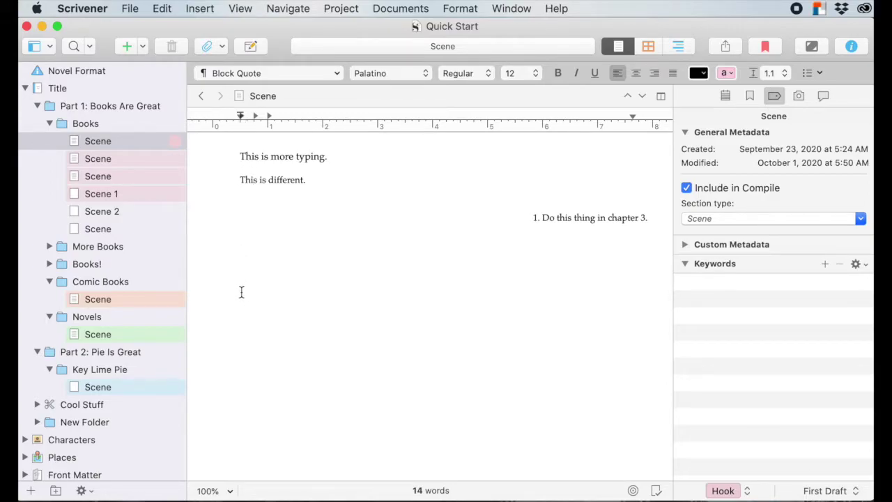
{"action": "left_click", "coordinate": [300, 156]}
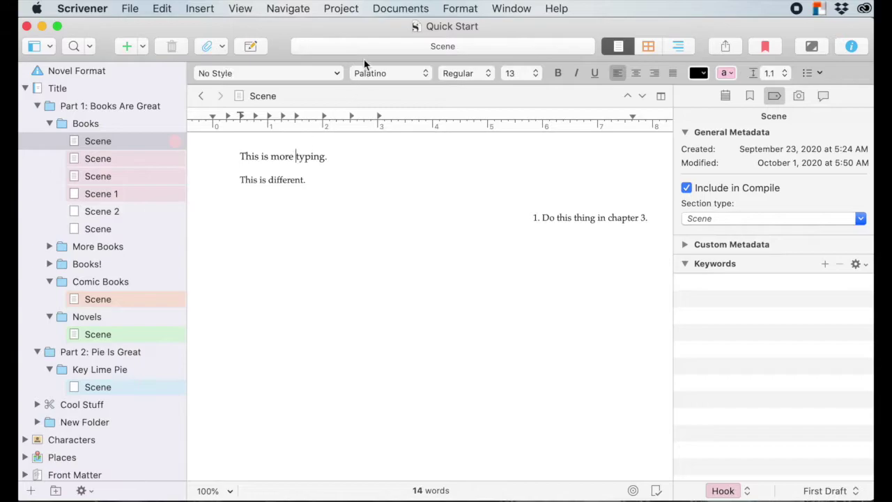
{"action": "left_click", "coordinate": [336, 73]}
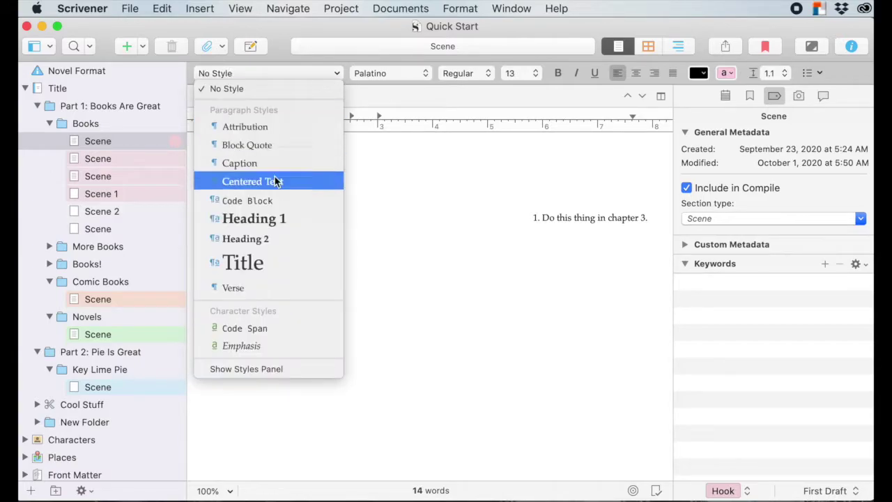
Step: Apply Heading 1 to 'This is more typing.', making it bold Palatino 18 pt
{"action": "left_click", "coordinate": [273, 221]}
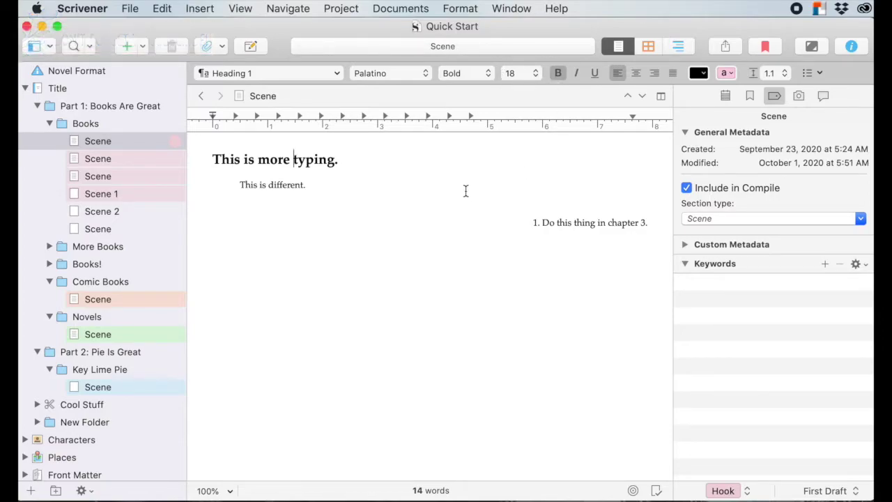
{"action": "left_click", "coordinate": [335, 74]}
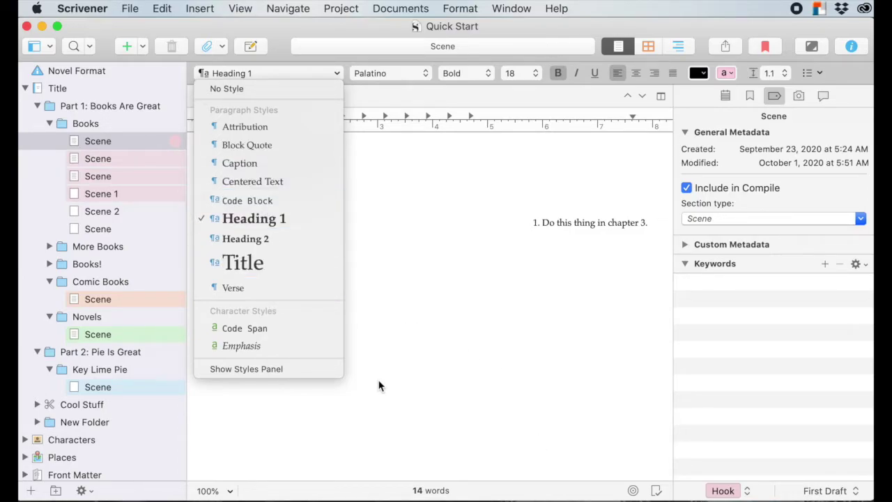
Step: Show the Styles panel and move it clear of the text
{"action": "left_click", "coordinate": [270, 366]}
{"action": "left_click", "coordinate": [336, 74]}
{"action": "left_click", "coordinate": [296, 369]}
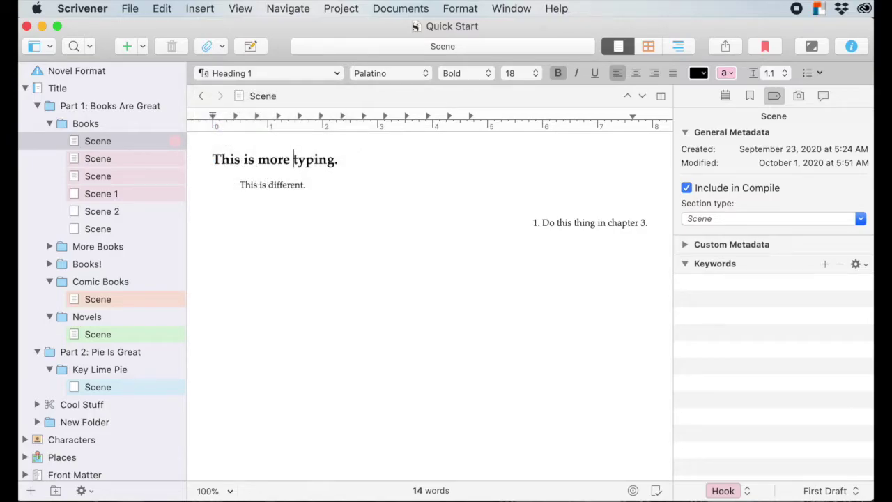
{"action": "mouse_move", "coordinate": [748, 95]}
{"action": "left_mouse_down"}
{"action": "mouse_move", "coordinate": [635, 30]}
{"action": "mouse_move", "coordinate": [703, 132]}
{"action": "mouse_move", "coordinate": [746, 82]}
{"action": "left_mouse_up"}
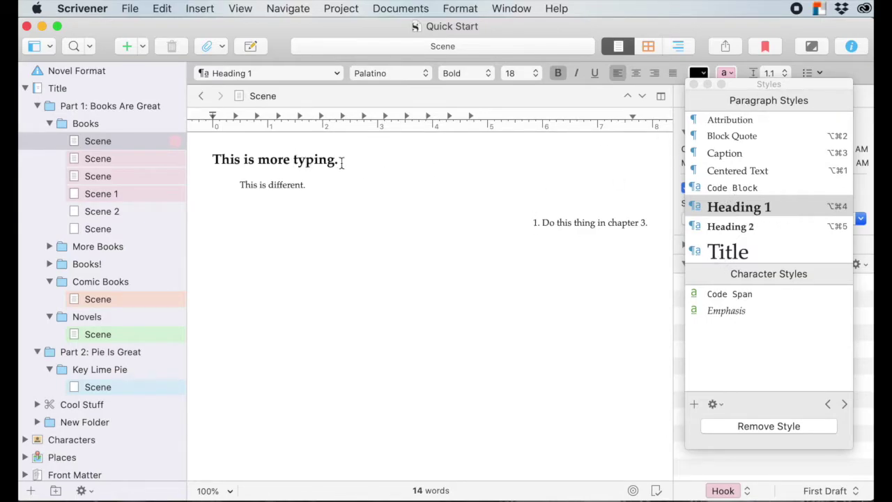
Step: Replace the heading text with 'This is a heading!'
{"action": "left_click_drag", "start_coordinate": [339, 161], "coordinate": [204, 164]}
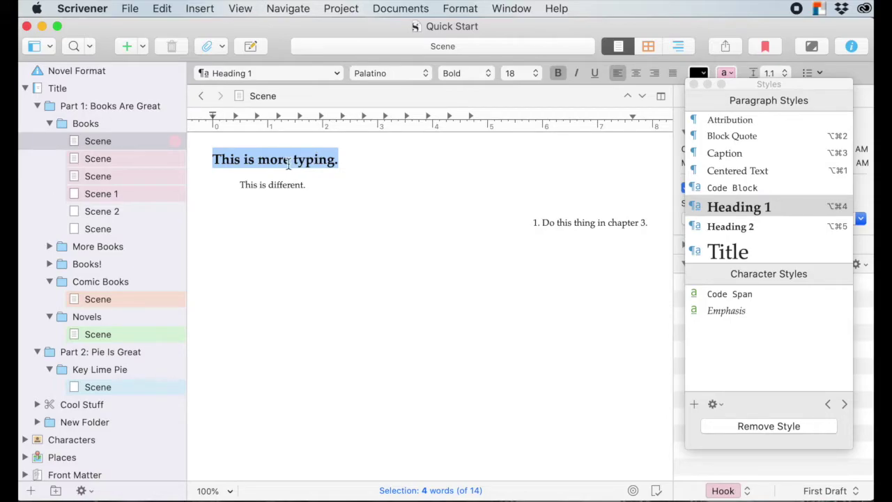
{"action": "key", "text": "BackSpace"}
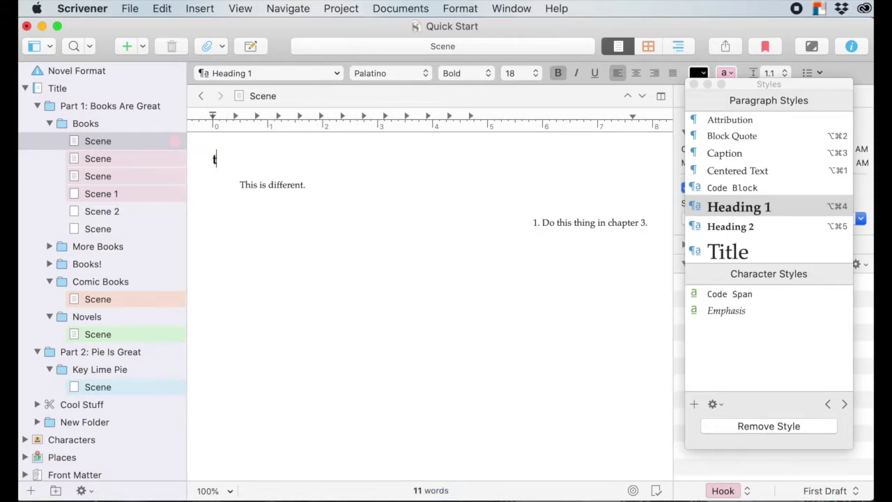
{"action": "type", "text": "This is a heading!"}
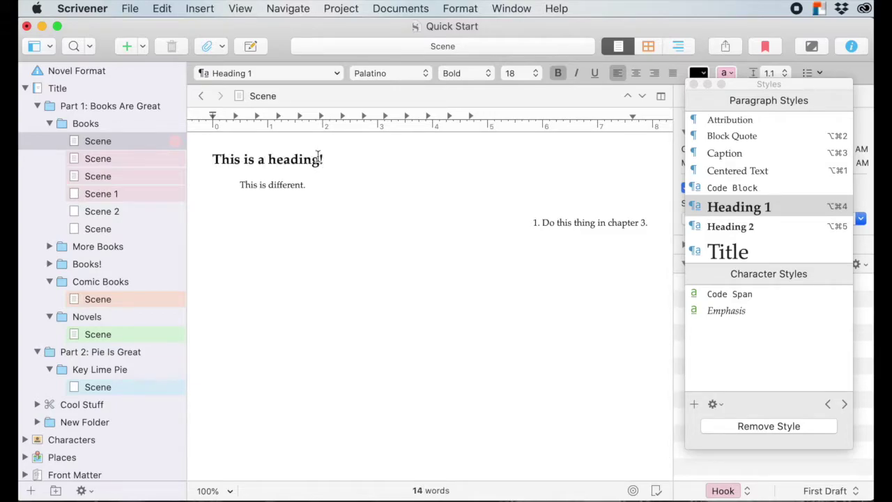
Step: Set the heading line to 1651 Alchemy, Normal typeface, at 36 points
{"action": "double_click", "coordinate": [312, 159]}
{"action": "left_click", "coordinate": [328, 159]}
{"action": "left_click_drag", "start_coordinate": [328, 158], "coordinate": [199, 159]}
{"action": "left_click", "coordinate": [427, 75]}
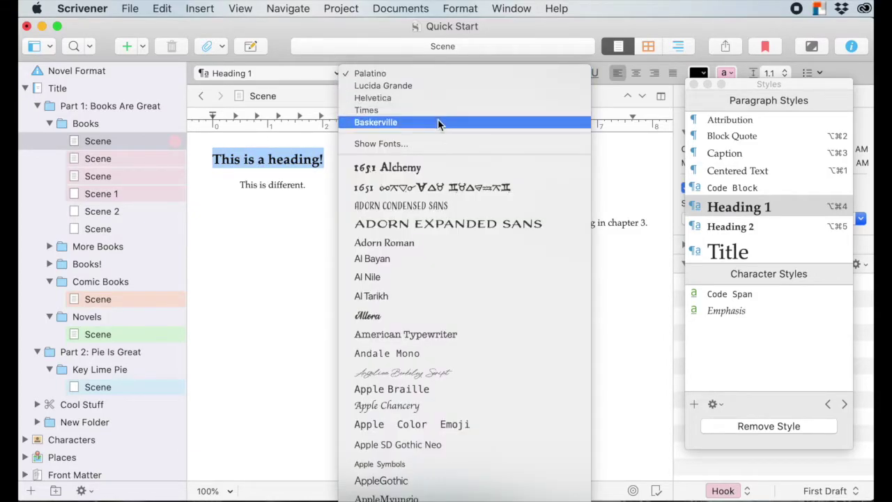
{"action": "left_click", "coordinate": [442, 168]}
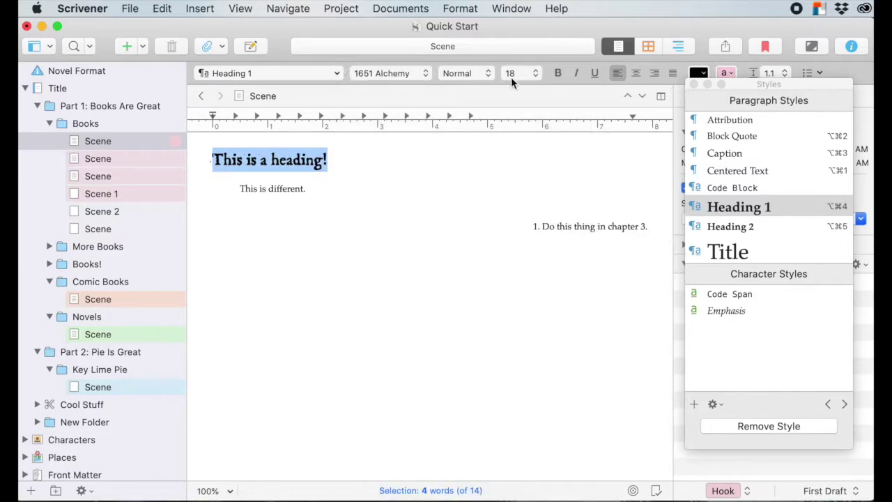
{"action": "left_click", "coordinate": [486, 77]}
{"action": "left_click", "coordinate": [487, 76]}
{"action": "left_click", "coordinate": [535, 73]}
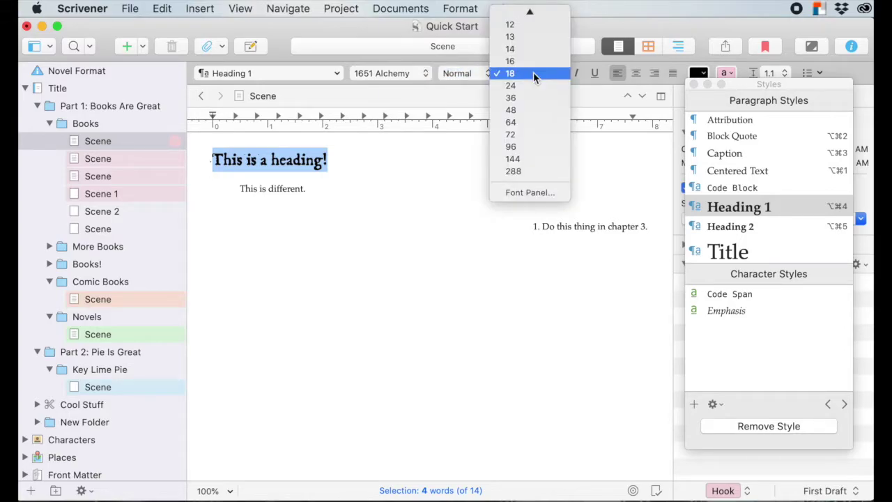
{"action": "left_click", "coordinate": [532, 97]}
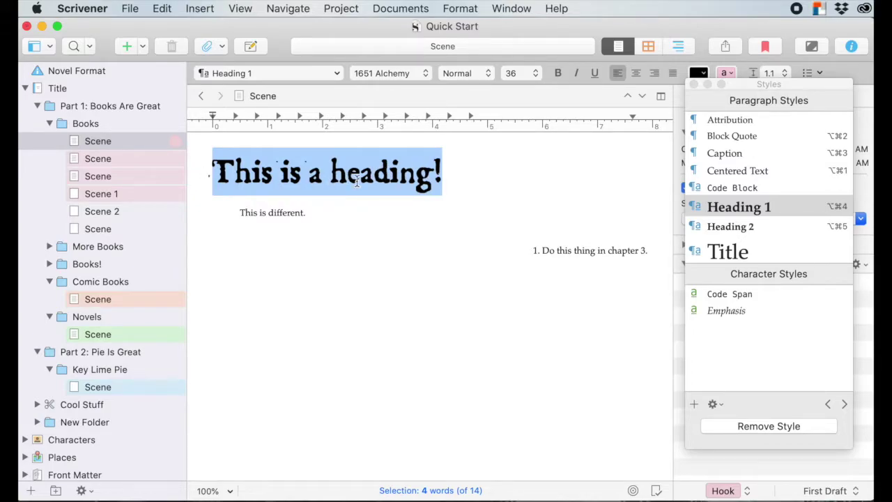
{"action": "left_click", "coordinate": [320, 175]}
{"action": "left_click", "coordinate": [362, 174]}
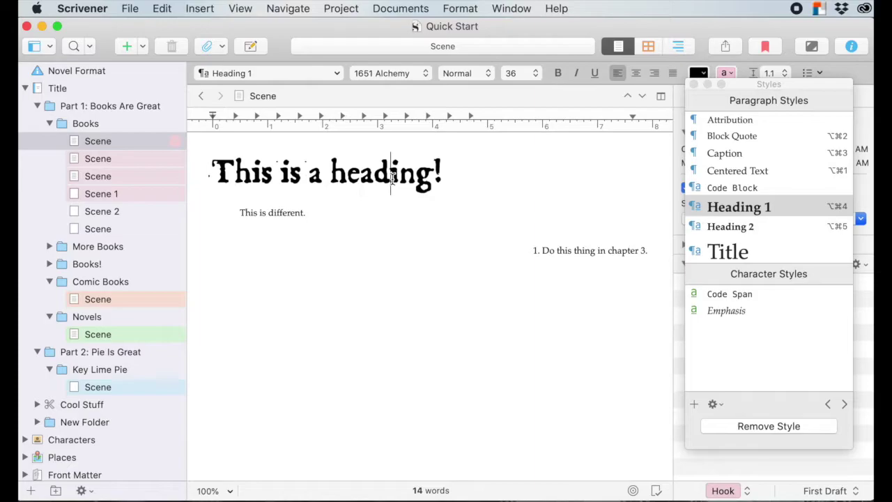
Step: Start redefining Heading 1 from the formatted heading via Redefine Paragraph Style from Selection
{"action": "right_click", "coordinate": [573, 207]}
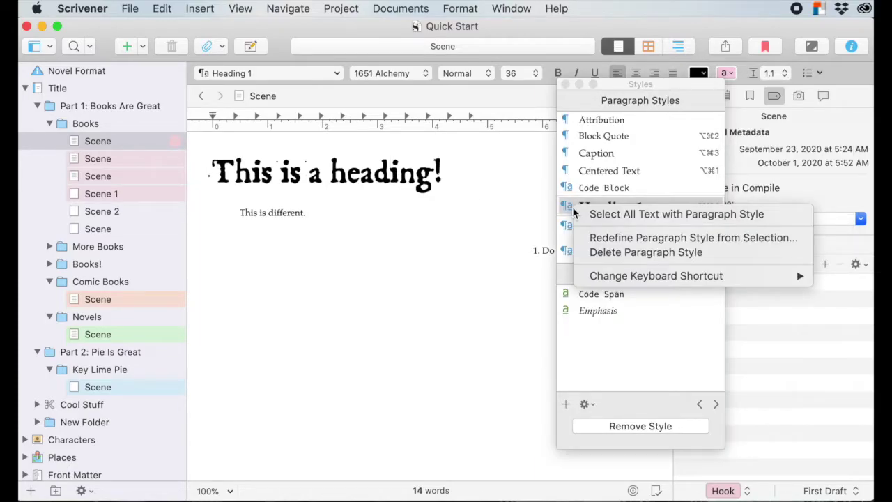
{"action": "left_click", "coordinate": [641, 241]}
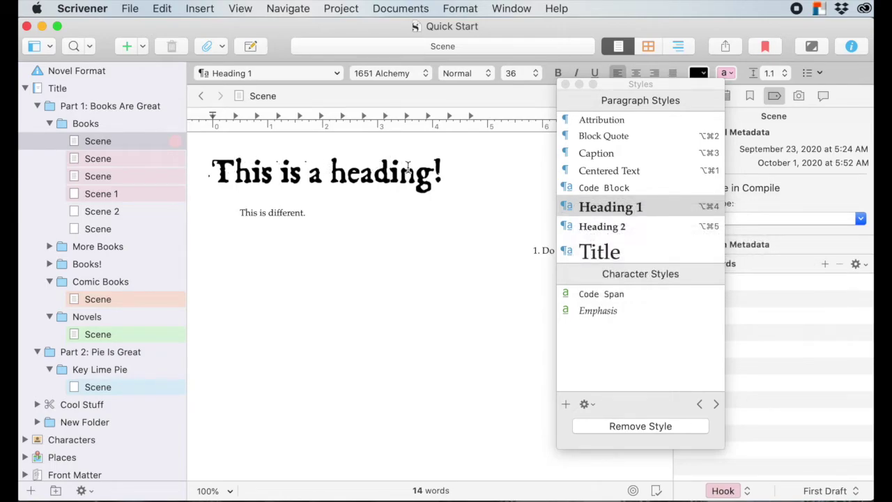
{"action": "left_click", "coordinate": [251, 170]}
{"action": "right_click", "coordinate": [610, 209]}
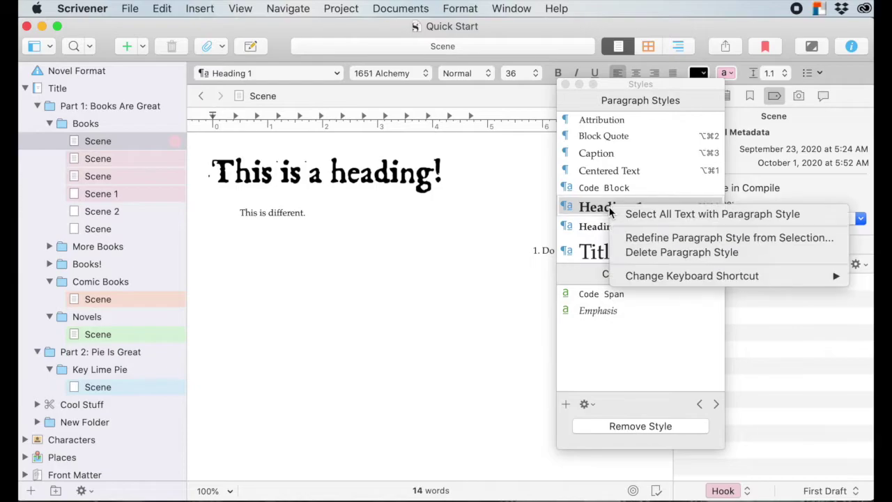
{"action": "left_click", "coordinate": [631, 239]}
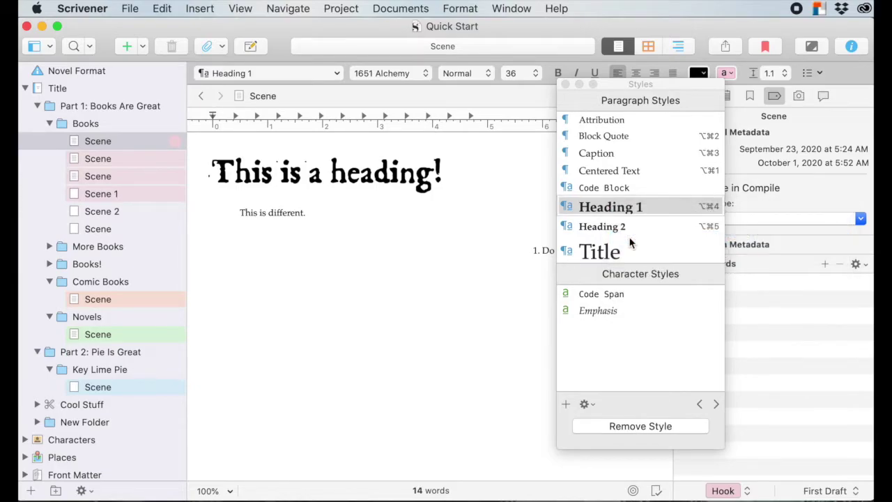
{"action": "left_click_drag", "start_coordinate": [612, 80], "coordinate": [723, 55]}
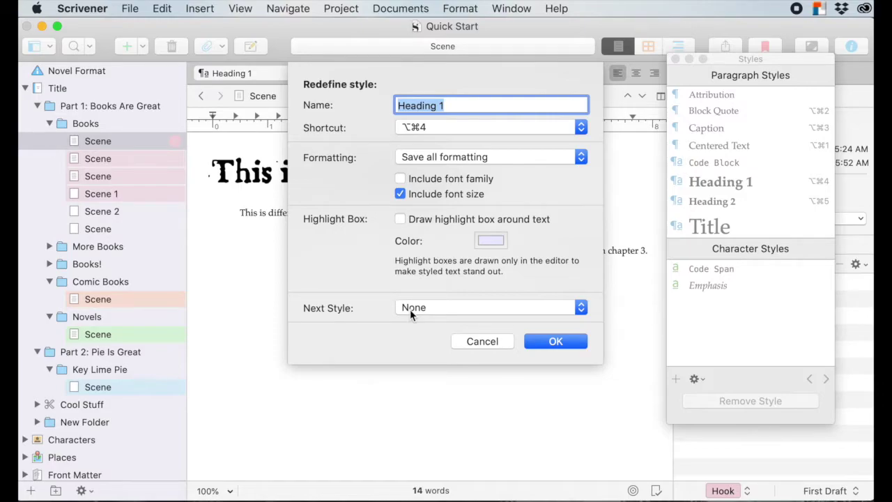
Step: Save Heading 1 with Heading 2 as its next style, then begin a new line
{"action": "left_click", "coordinate": [580, 310]}
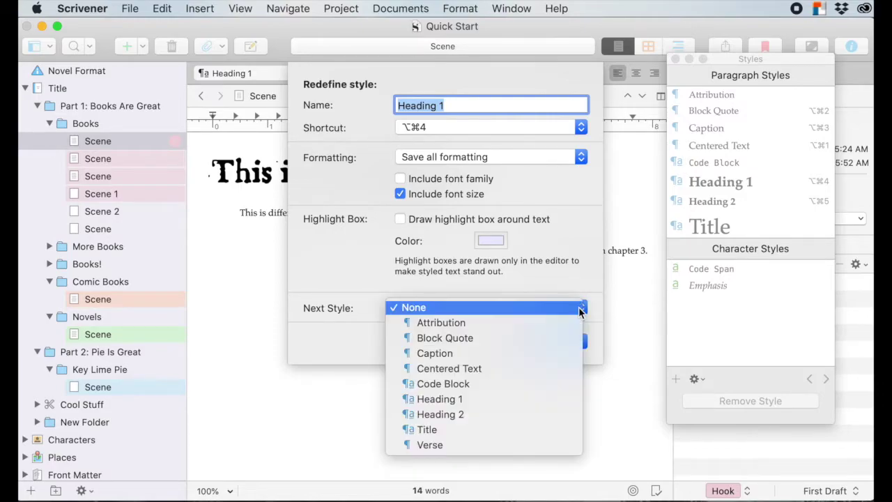
{"action": "left_click", "coordinate": [465, 415]}
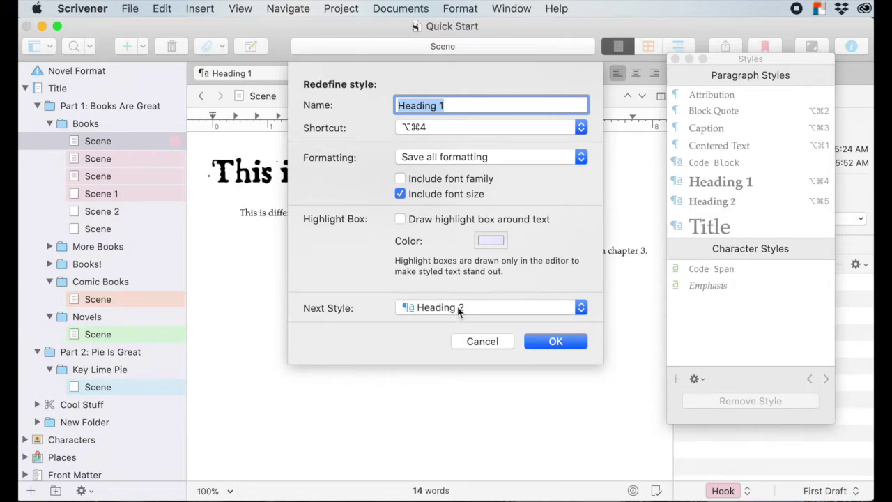
{"action": "left_click", "coordinate": [556, 345]}
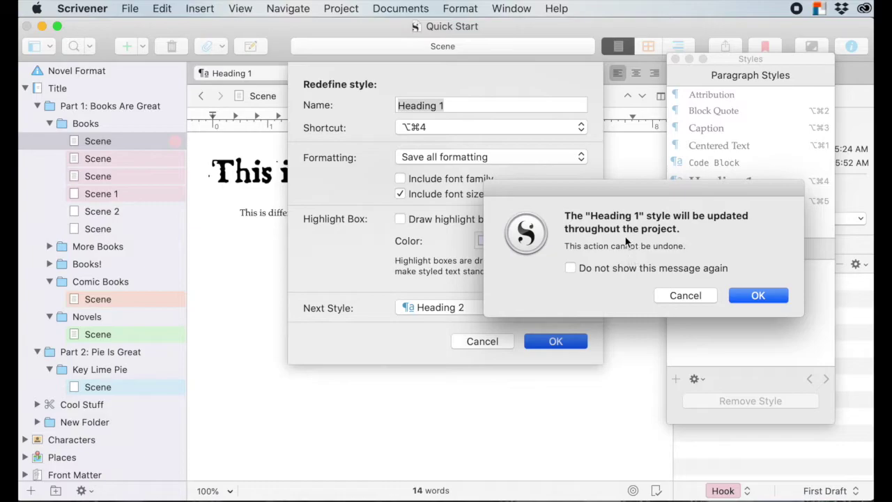
{"action": "left_click", "coordinate": [739, 292]}
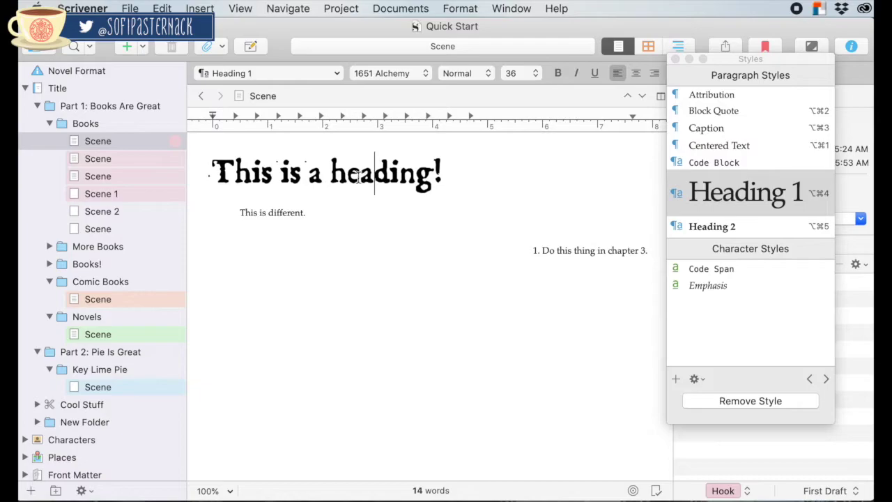
{"action": "left_click", "coordinate": [459, 172]}
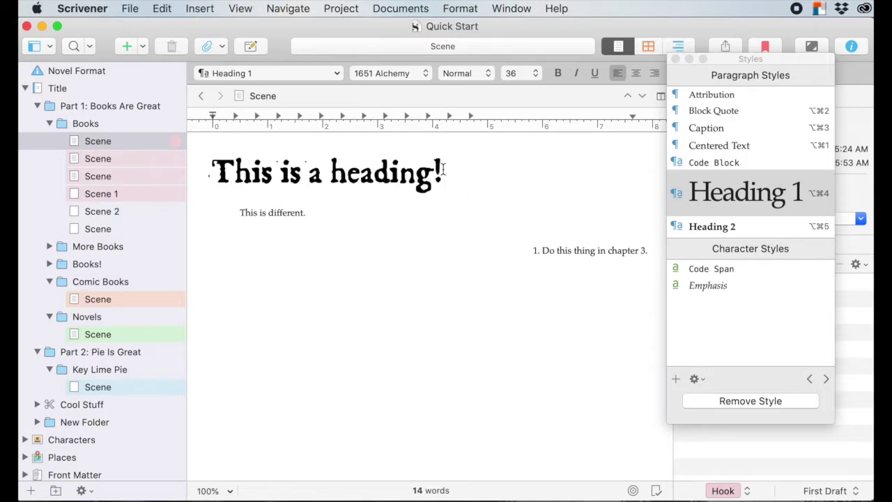
{"action": "key", "text": "Return"}
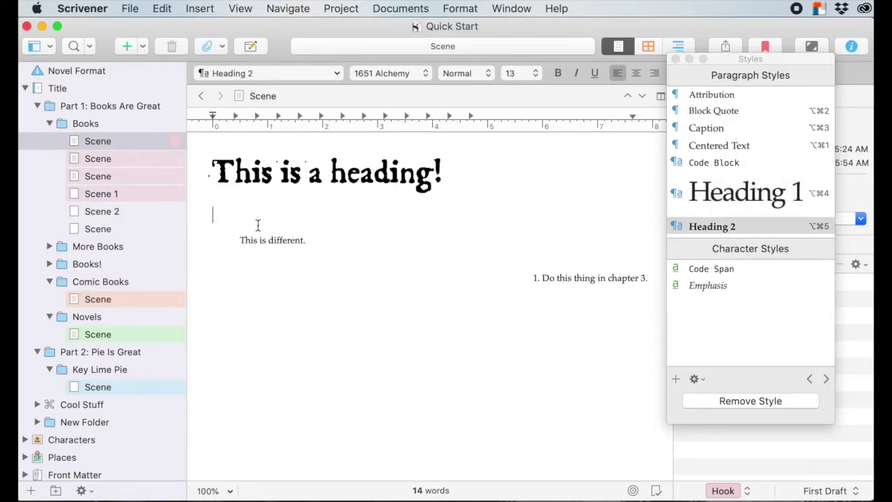
Step: Type 'This is heading 2.' on the new Heading 2 line and select it
{"action": "type", "text": "This is hea"}
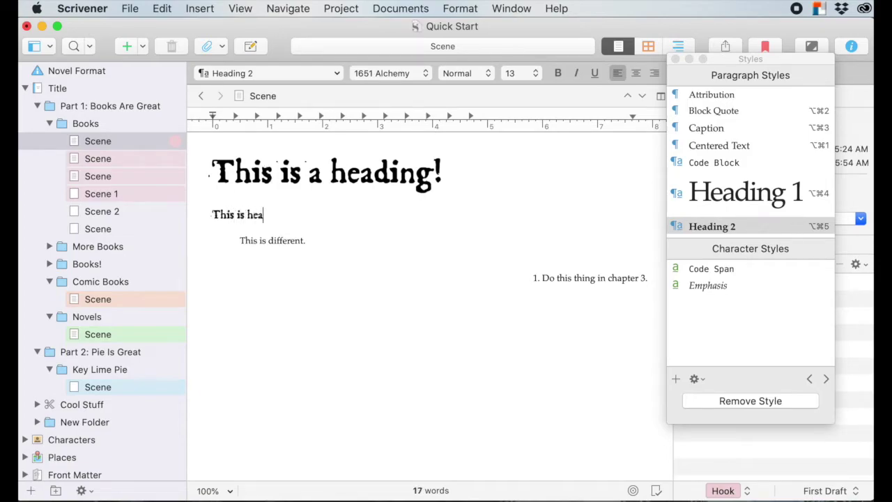
{"action": "type", "text": "ding 2"}
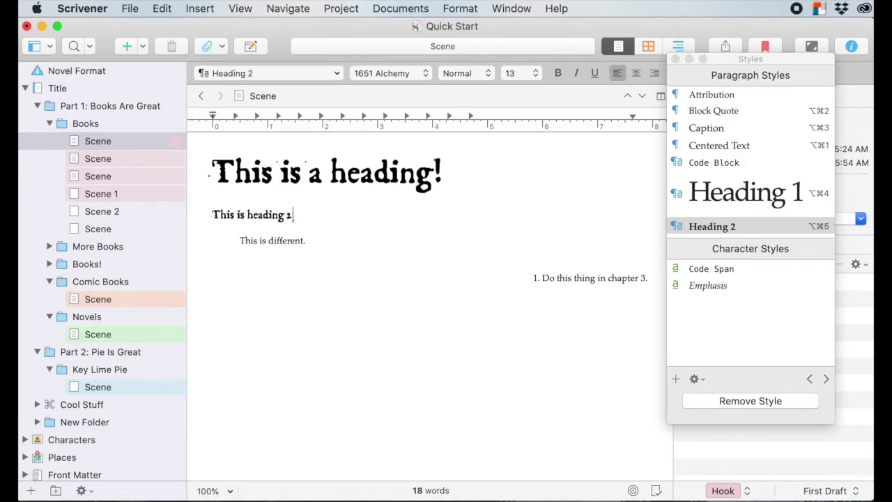
{"action": "type", "text": "."}
{"action": "key", "text": "super+shift+Left"}
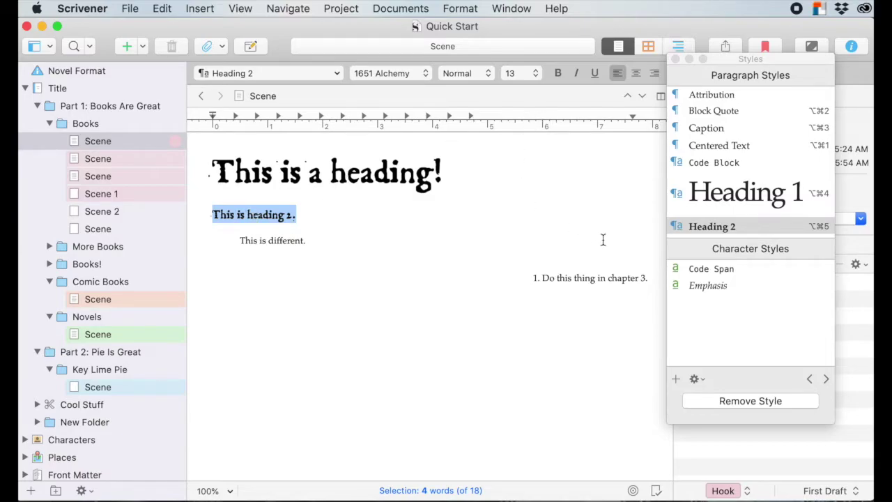
Step: Redefine the Heading 2 style from the selected 'This is heading 2.' line
{"action": "right_click", "coordinate": [725, 226]}
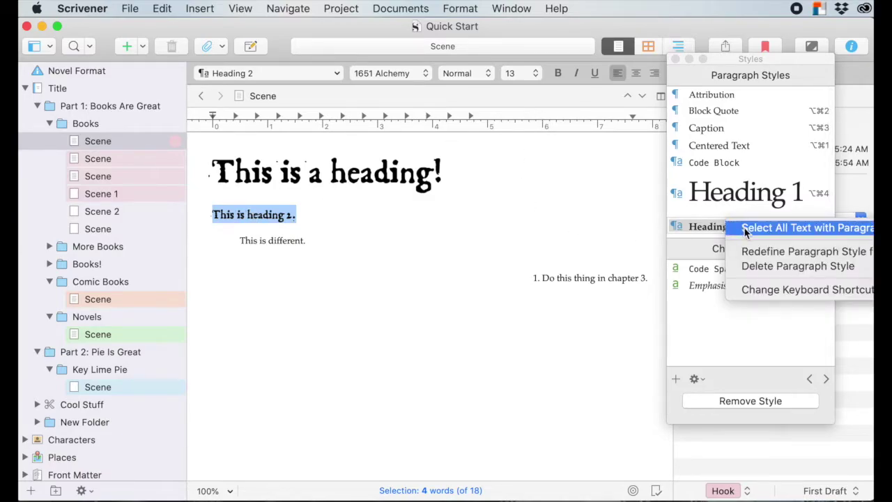
{"action": "left_click", "coordinate": [750, 251]}
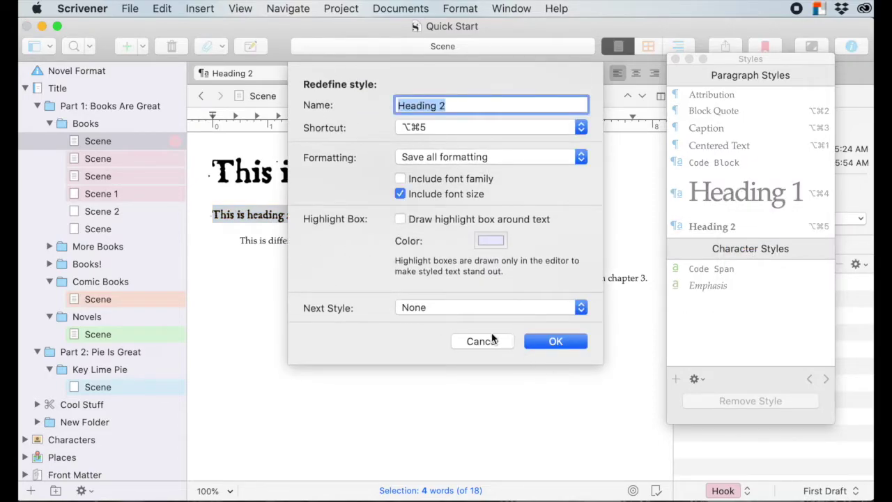
{"action": "left_click", "coordinate": [556, 341]}
Step: Add the unstyled line 'I have no style. :(' below the second heading
{"action": "left_click", "coordinate": [302, 216]}
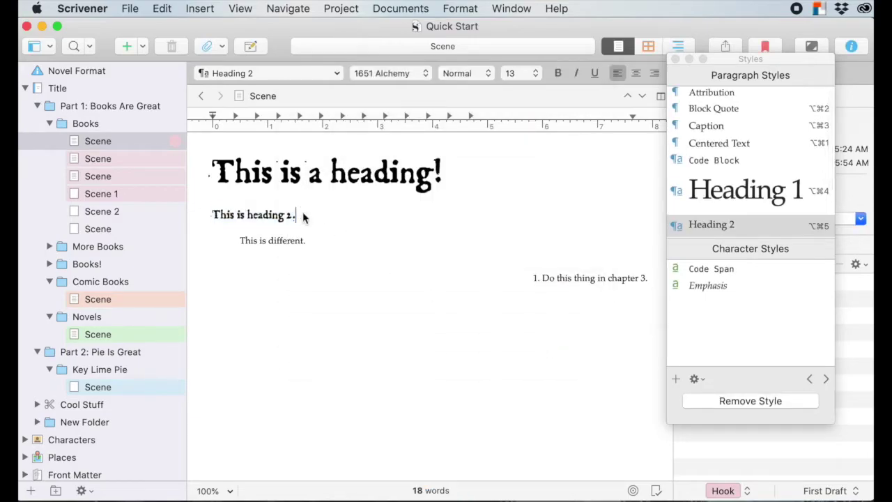
{"action": "key", "text": "Return"}
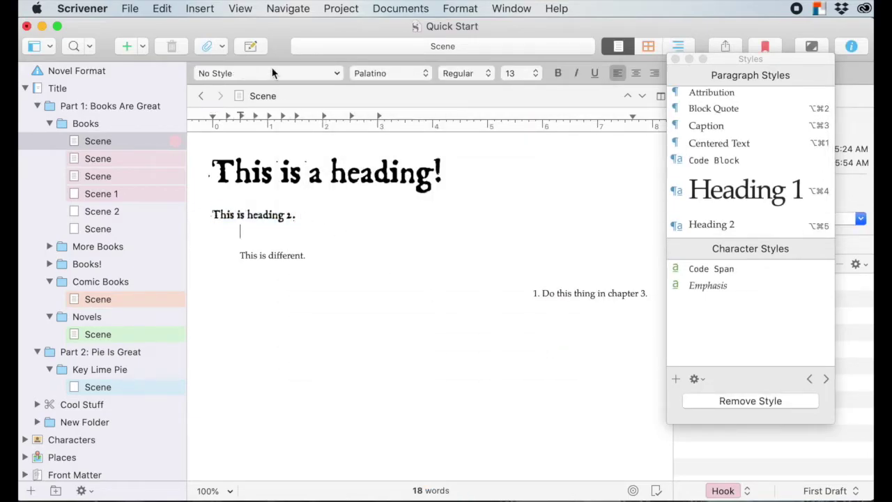
{"action": "type", "text": "I have no style. :("}
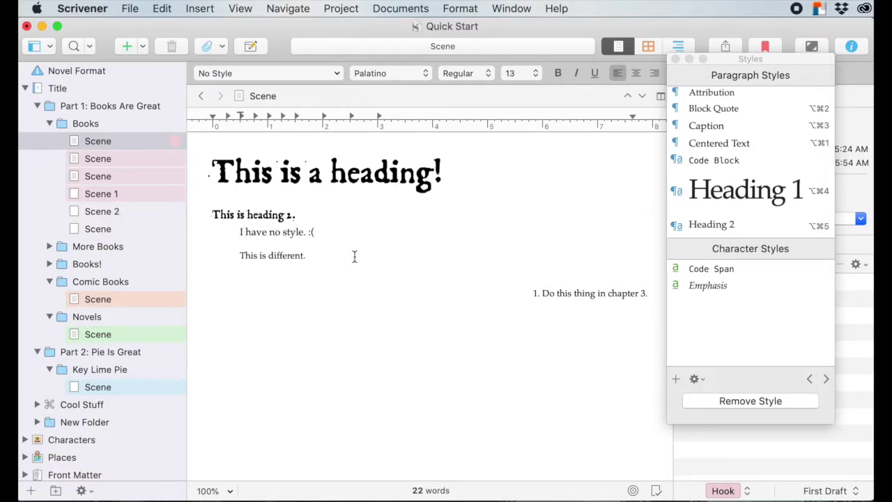
{"action": "scroll", "coordinate": [719, 203], "scroll_direction": "down", "scroll_amount": 3}
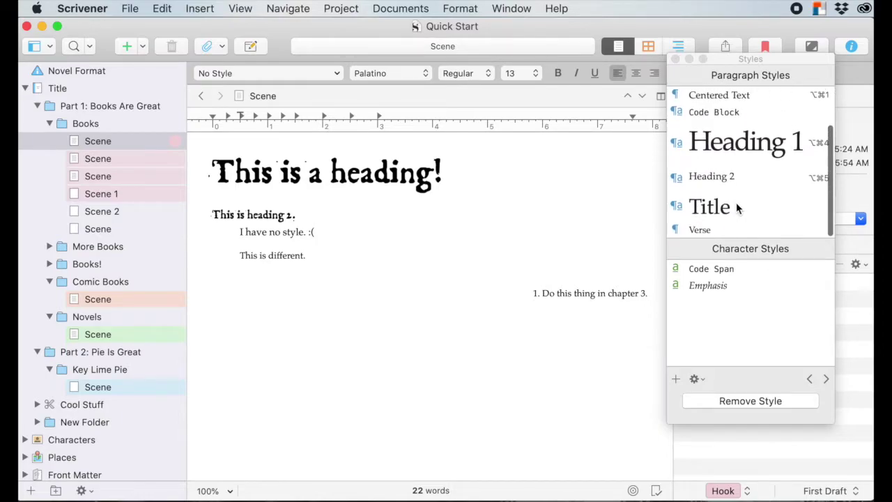
{"action": "scroll", "coordinate": [738, 209], "scroll_direction": "up", "scroll_amount": 3}
{"action": "scroll", "coordinate": [736, 209], "scroll_direction": "down", "scroll_amount": 3}
{"action": "left_click", "coordinate": [695, 379]}
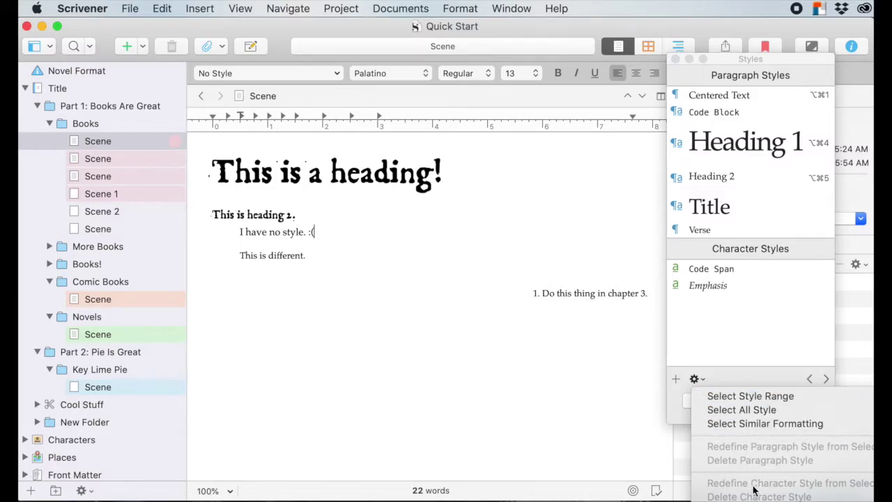
{"action": "left_click", "coordinate": [732, 374]}
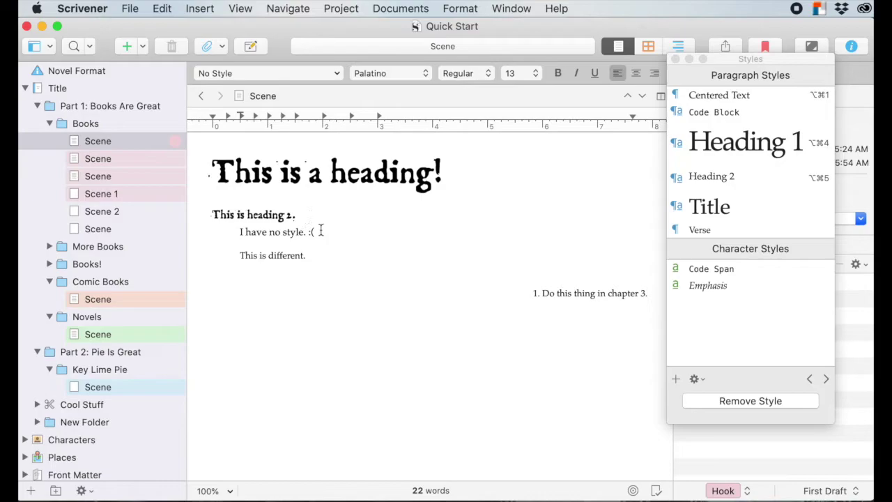
{"action": "left_click_drag", "start_coordinate": [315, 231], "coordinate": [237, 232]}
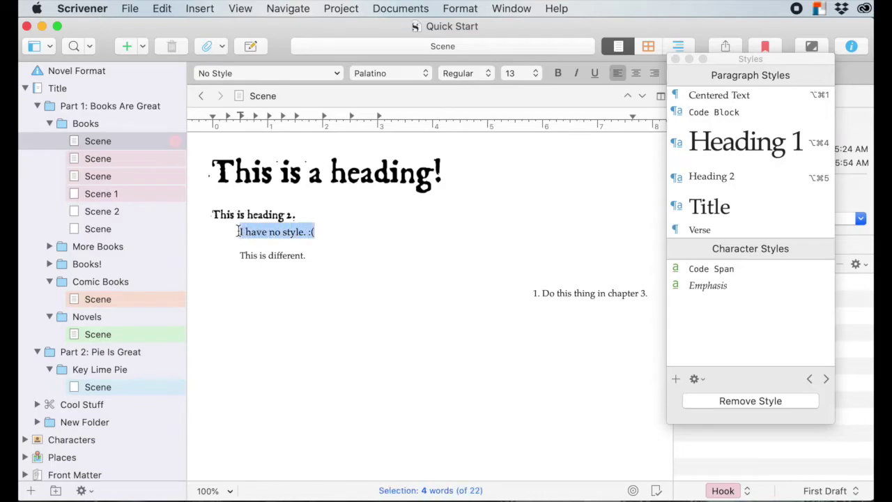
Step: Set the line 'I have no style. :(' to Times at 12 pt
{"action": "left_click", "coordinate": [425, 73]}
{"action": "left_click", "coordinate": [423, 111]}
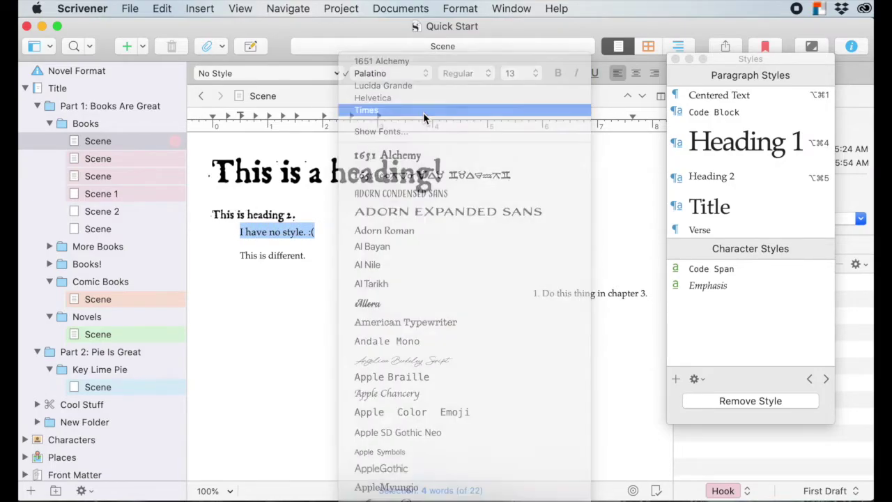
{"action": "left_click", "coordinate": [537, 73]}
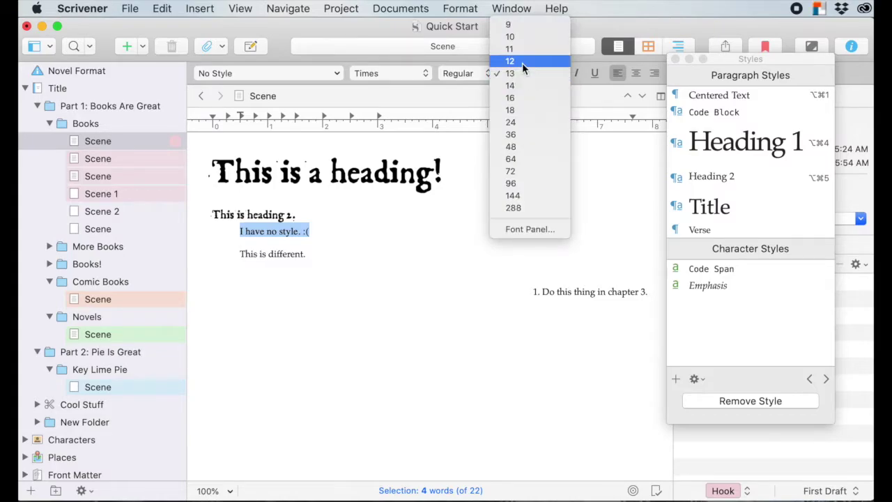
{"action": "left_click", "coordinate": [522, 62]}
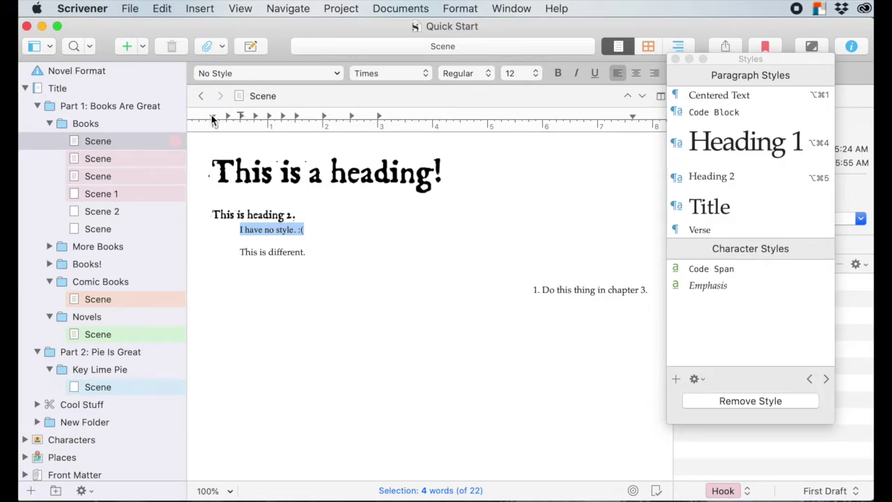
{"action": "left_click", "coordinate": [267, 231]}
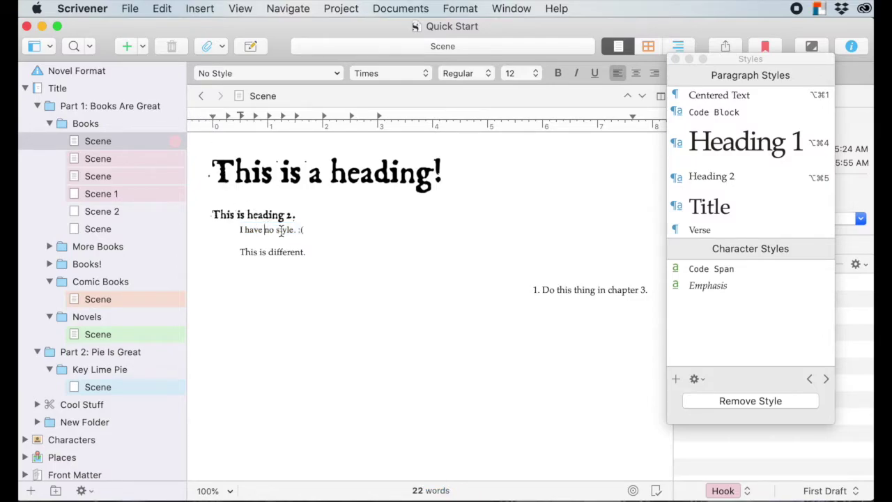
{"action": "left_click", "coordinate": [675, 378]}
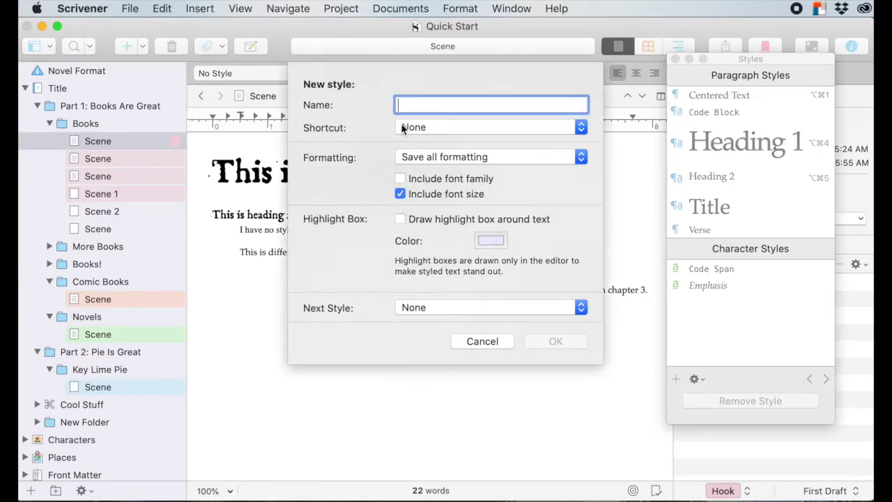
Step: Save a paragraph style named Normal whose next style is itself
{"action": "type", "text": "Normal"}
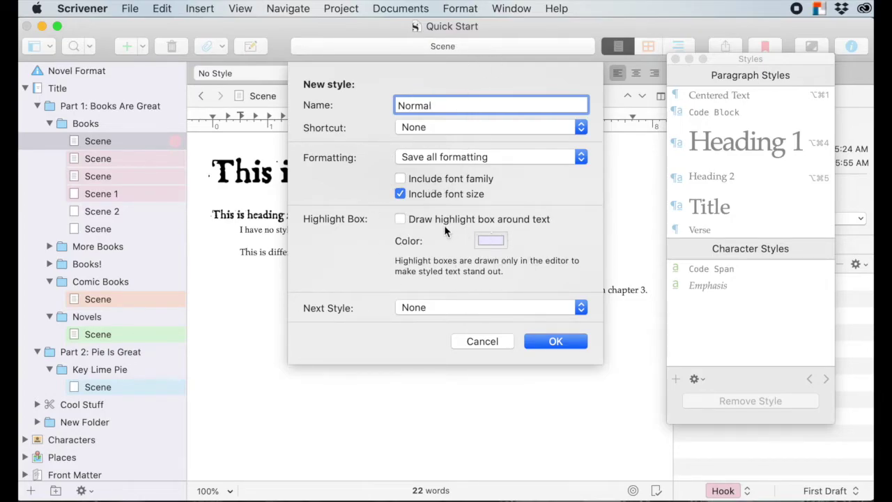
{"action": "left_click", "coordinate": [578, 309]}
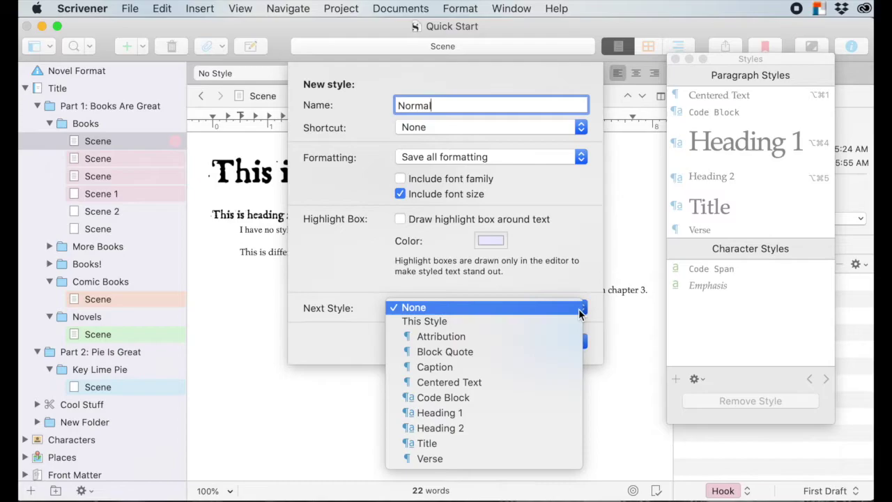
{"action": "left_click", "coordinate": [427, 327]}
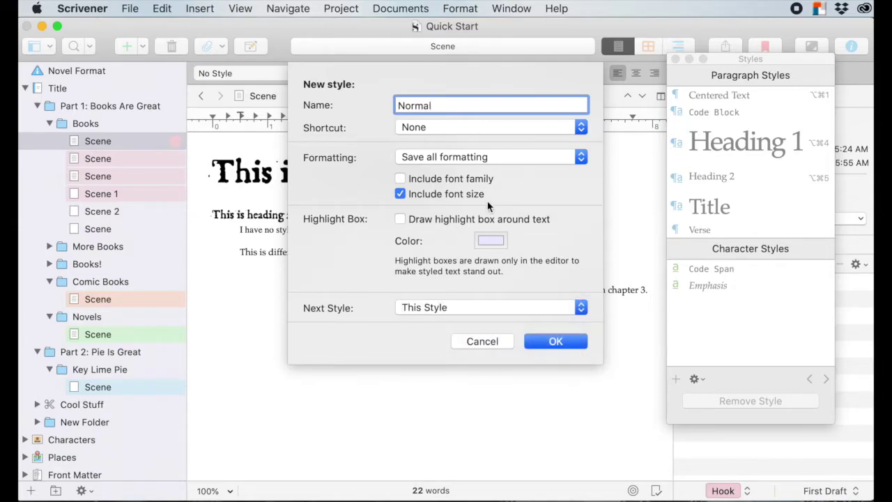
{"action": "left_click", "coordinate": [569, 341]}
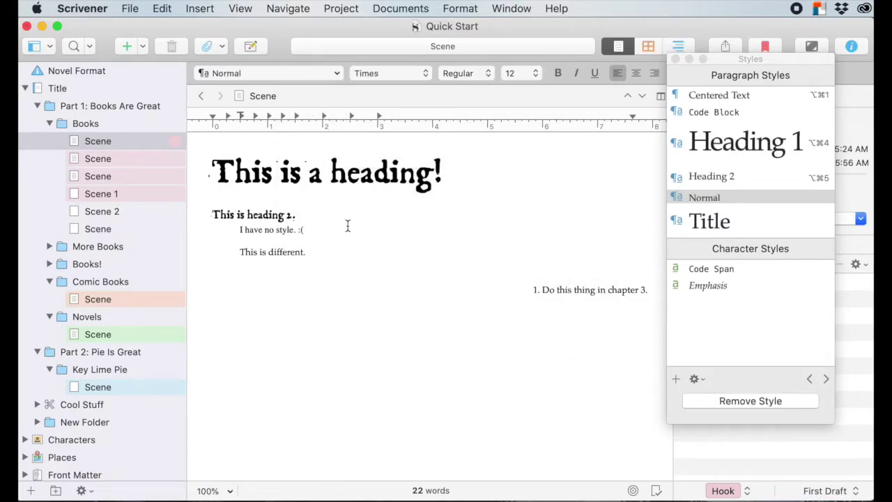
Step: Add the line 'I'm normal! :)' below and move the unstyled line back to the left margin
{"action": "key", "text": "Return"}
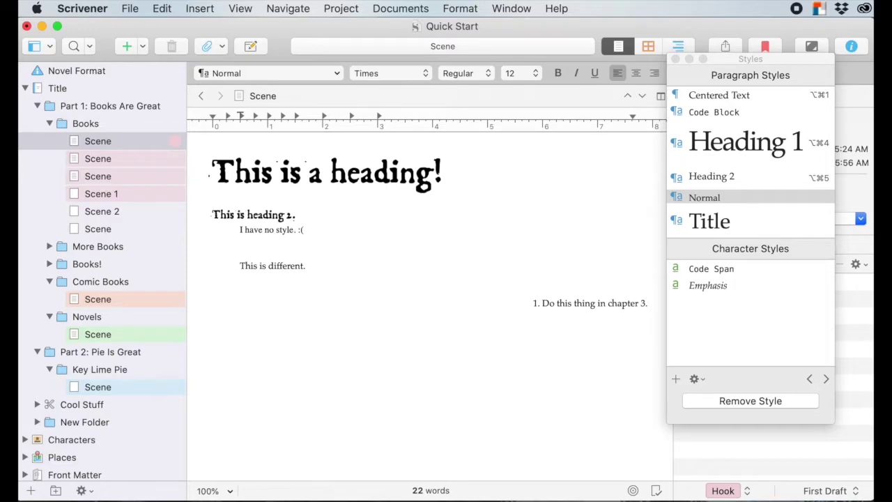
{"action": "type", "text": "I'm no"}
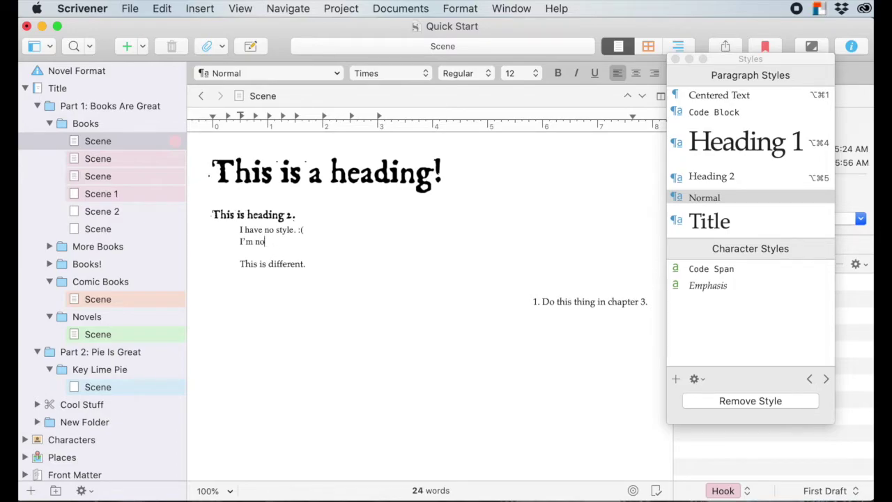
{"action": "type", "text": "rmal! :)"}
{"action": "left_click_drag", "start_coordinate": [240, 115], "coordinate": [214, 115]}
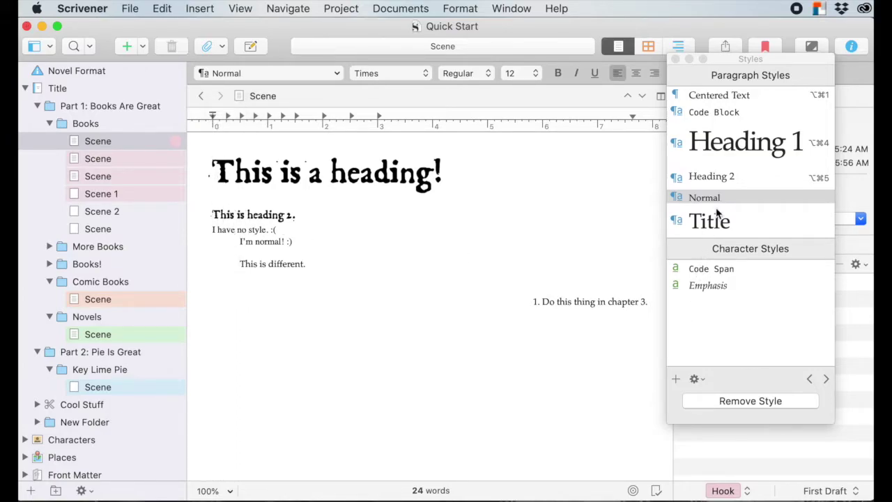
Step: Create a paragraph style named Normal Start with Normal as its next style
{"action": "left_click", "coordinate": [676, 379]}
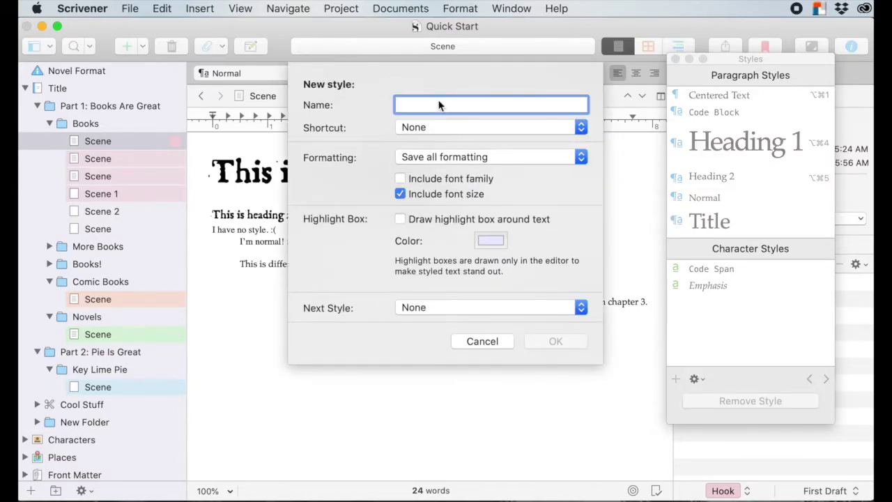
{"action": "type", "text": "Normal Start"}
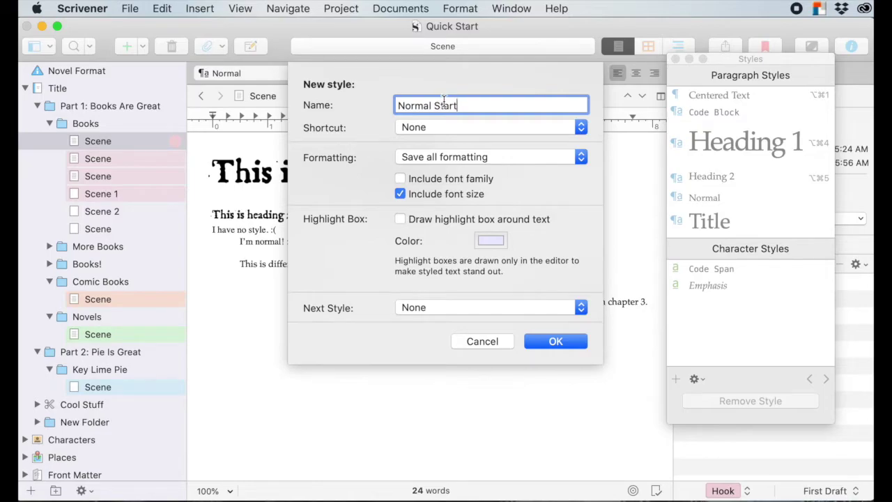
{"action": "left_click", "coordinate": [462, 307]}
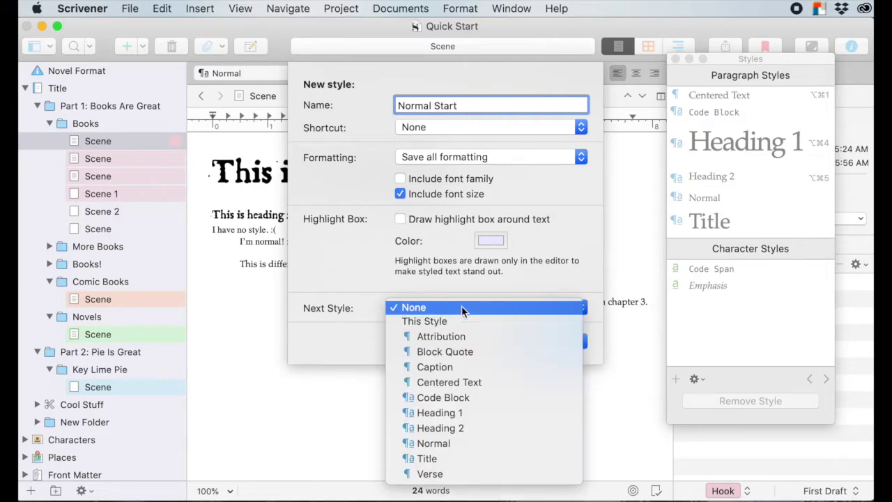
{"action": "left_click", "coordinate": [457, 445]}
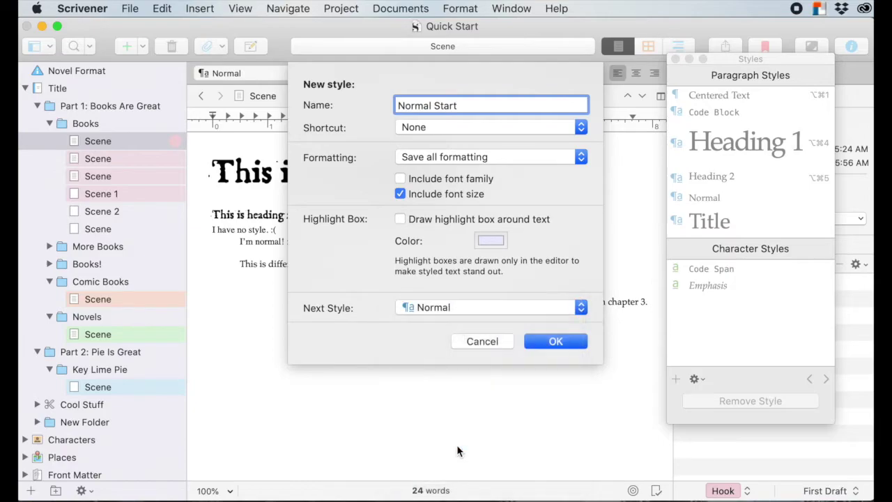
{"action": "left_click", "coordinate": [554, 339]}
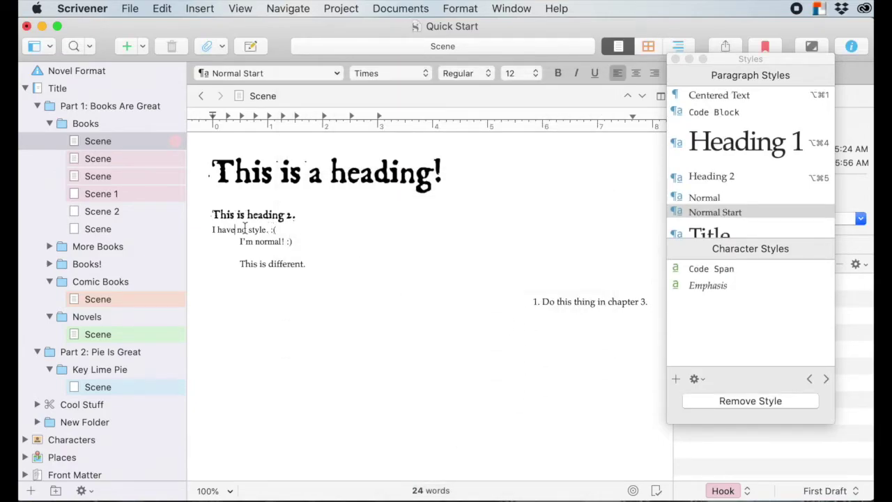
{"action": "left_click", "coordinate": [287, 232]}
Step: Append 'I am typing…' to the first line and start a new Normal paragraph below
{"action": "type", "text": "I am typing…"}
{"action": "key", "text": "Return"}
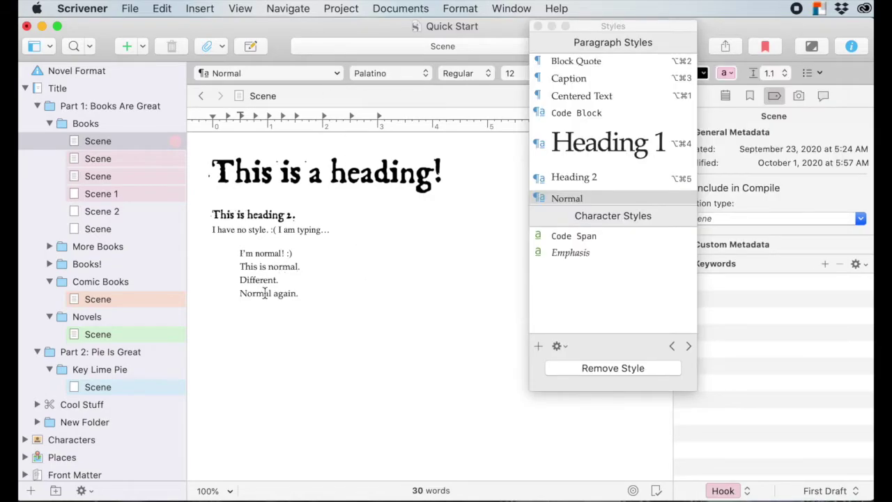
{"action": "left_click", "coordinate": [338, 72]}
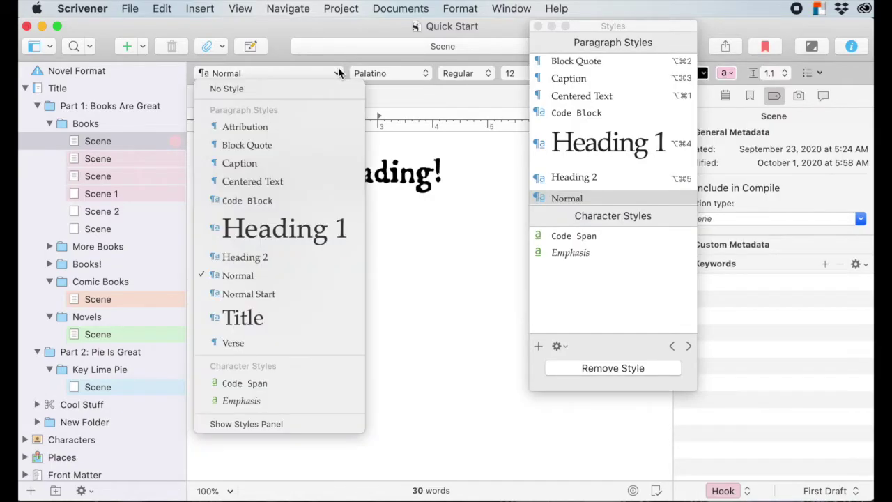
Step: Apply the Caption style to 'Different.' and select the Normal run containing 'I'm normal! :)'
{"action": "left_click", "coordinate": [263, 163]}
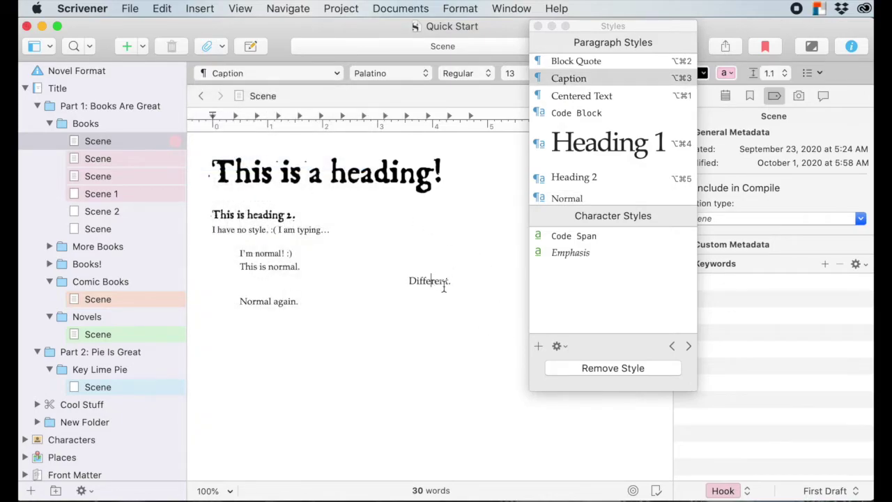
{"action": "left_click", "coordinate": [275, 254]}
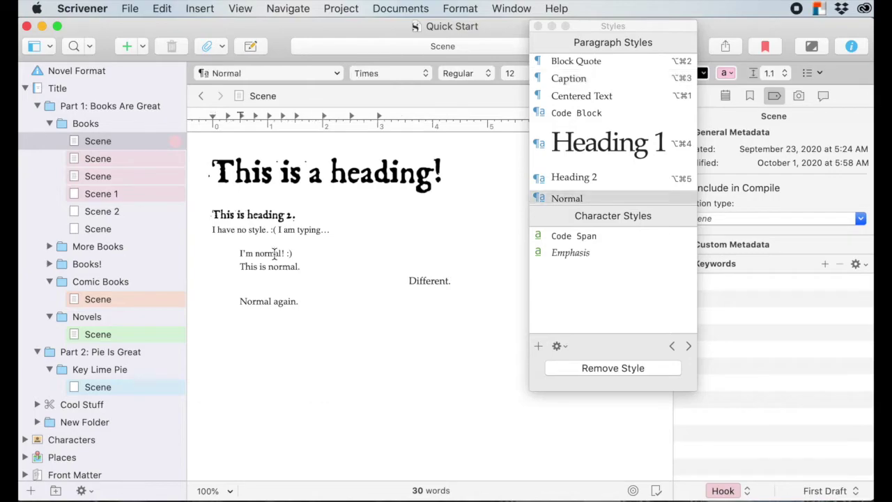
{"action": "left_click", "coordinate": [559, 347]}
{"action": "left_click", "coordinate": [578, 364]}
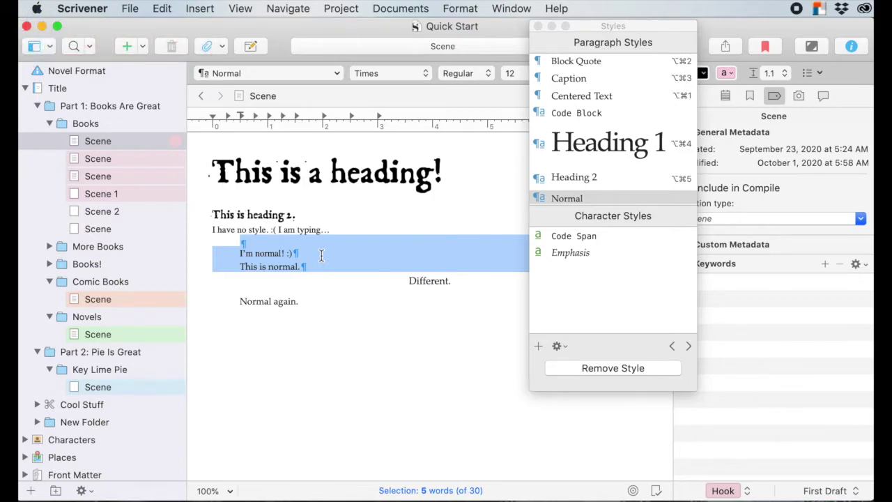
Step: Select all text in the Normal style with the gear menu's Select All Style
{"action": "left_click", "coordinate": [559, 346]}
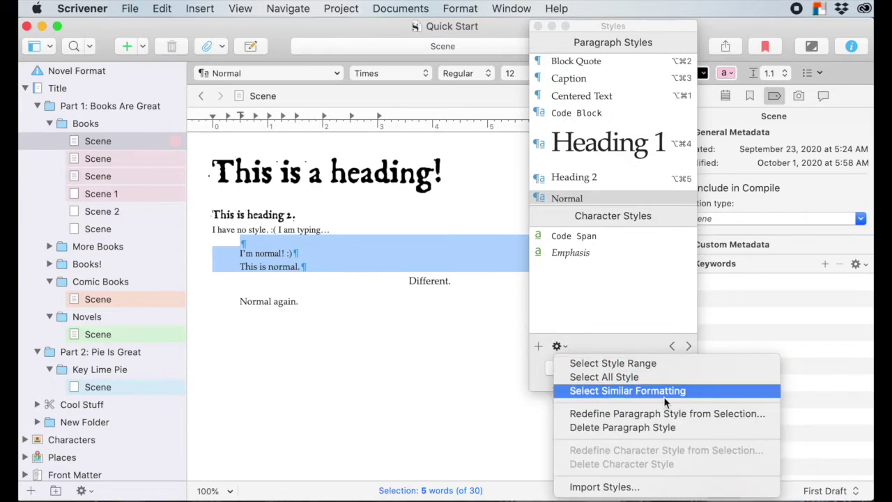
{"action": "left_click", "coordinate": [626, 380]}
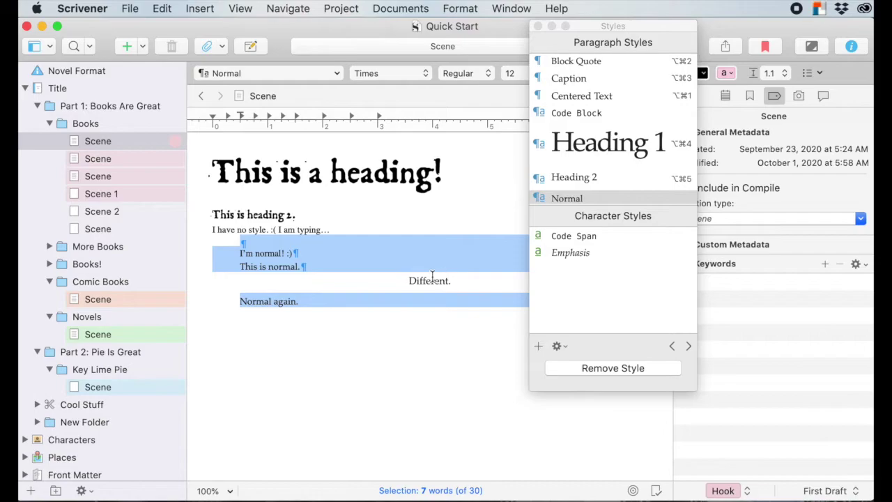
{"action": "left_click", "coordinate": [565, 346]}
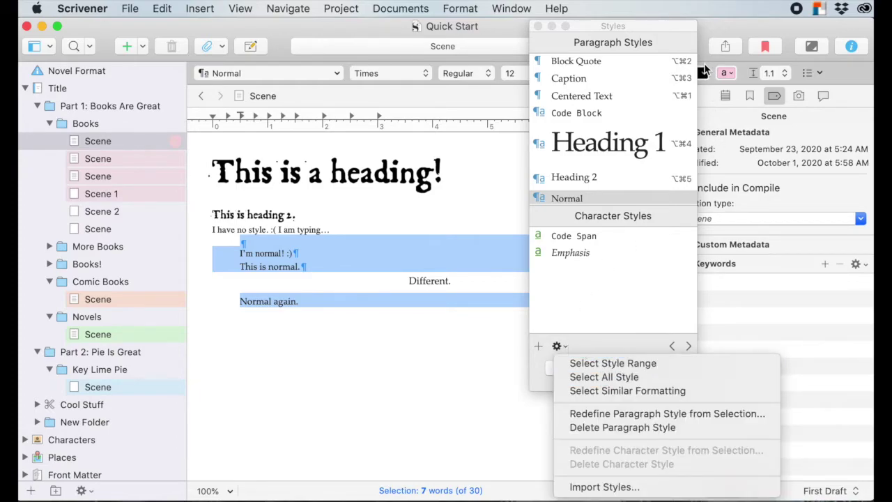
Step: Colour the selected Normal text blue
{"action": "left_click", "coordinate": [685, 23]}
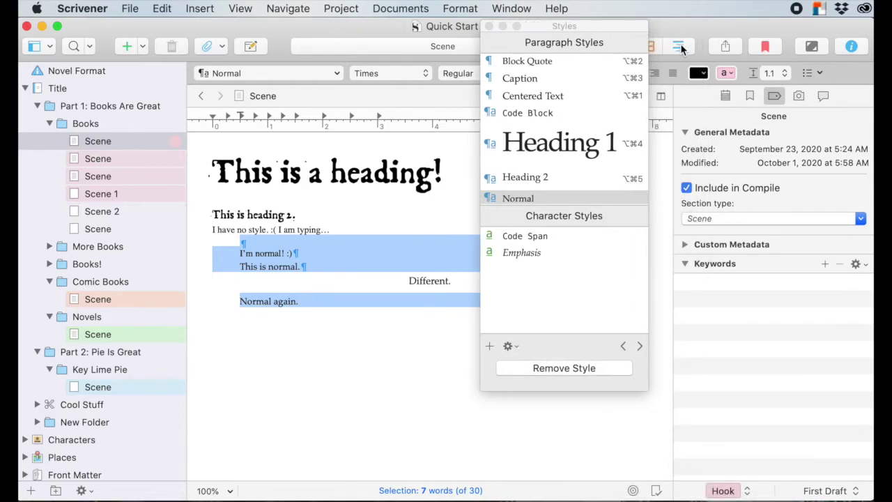
{"action": "left_click", "coordinate": [699, 74]}
{"action": "left_click", "coordinate": [700, 73]}
{"action": "left_click", "coordinate": [703, 74]}
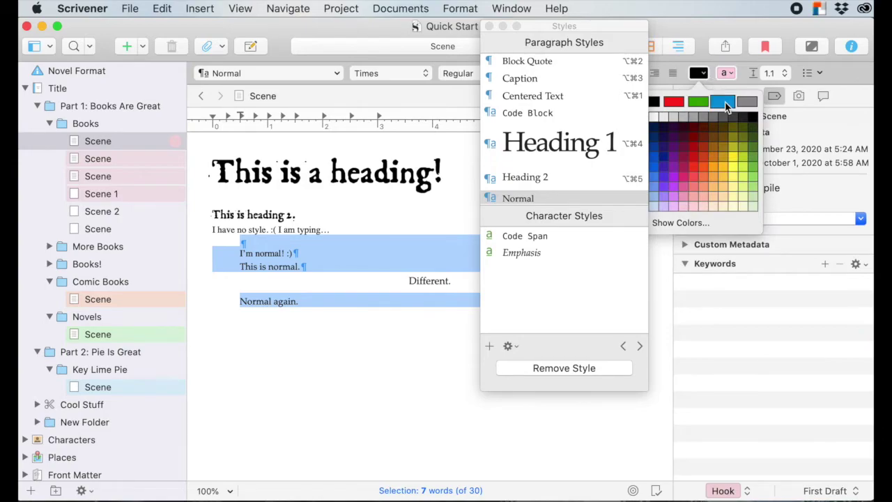
{"action": "left_click", "coordinate": [725, 104]}
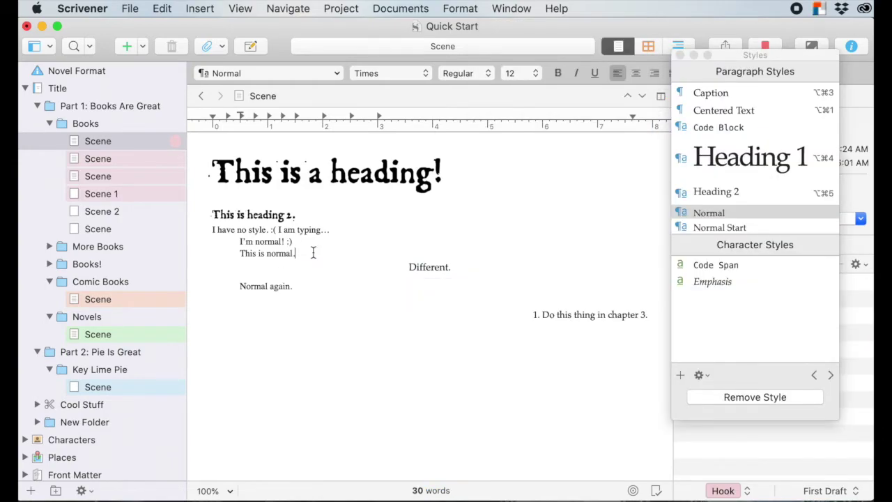
Step: Start typing 'More normal' after 'This is normal.'
{"action": "type", "text": "Mo"}
{"action": "key", "text": "BackSpace"}
{"action": "key", "text": "BackSpace"}
{"action": "type", "text": "Mre"}
{"action": "type", "text": "ore n"}
{"action": "type", "text": "ormal"}
Step: Finish the line with 'typing. Blah blah blah' and correct 'norma' to 'normal'
{"action": "key", "text": "BackSpace"}
{"action": "type", "text": "typing. Blah blah blah."}
{"action": "left_click", "coordinate": [295, 254]}
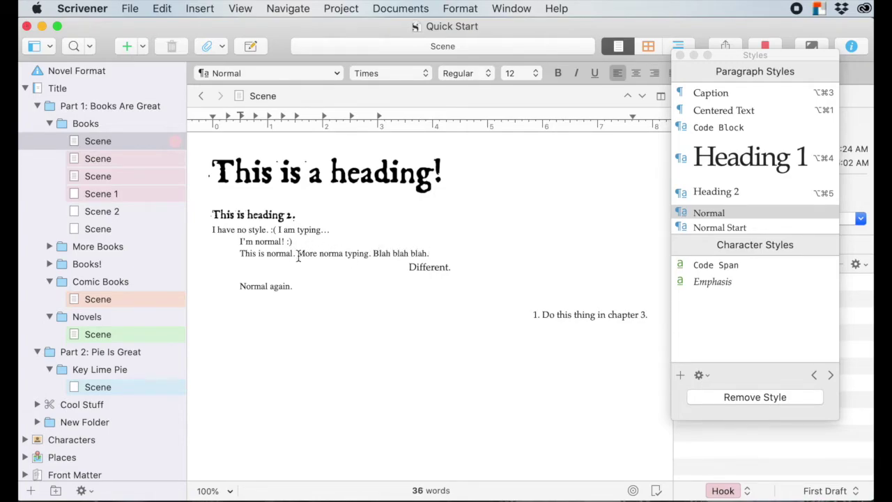
{"action": "left_click_drag", "start_coordinate": [298, 254], "coordinate": [240, 254]}
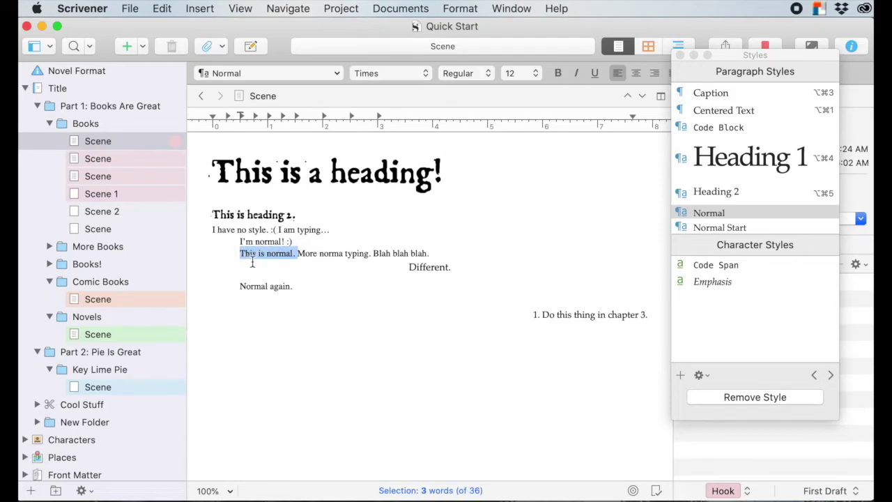
{"action": "left_click", "coordinate": [341, 253]}
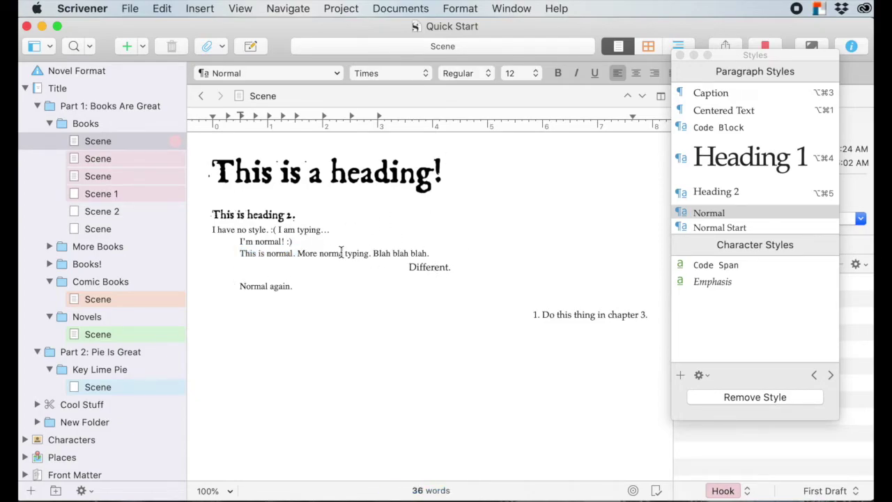
{"action": "type", "text": "l"}
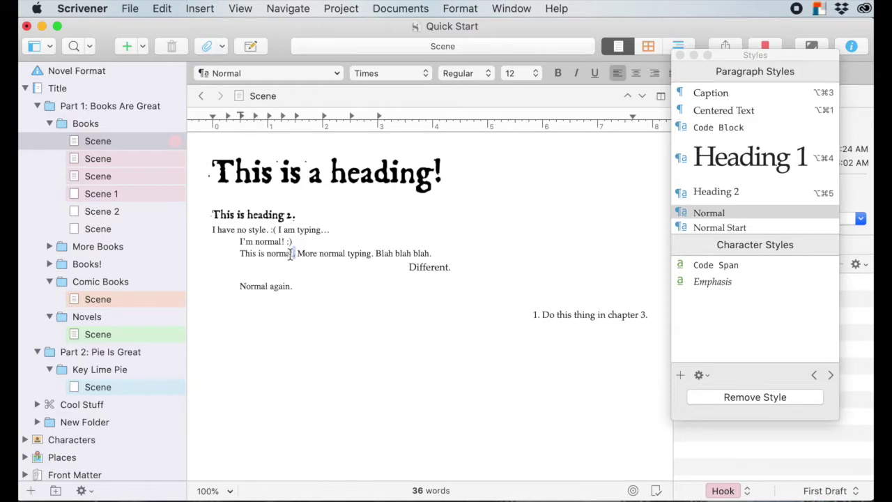
{"action": "left_click_drag", "start_coordinate": [296, 253], "coordinate": [240, 254]}
Step: Italicize the phrases 'This is normal.' and 'Blah blah blah.'
{"action": "left_click", "coordinate": [465, 73]}
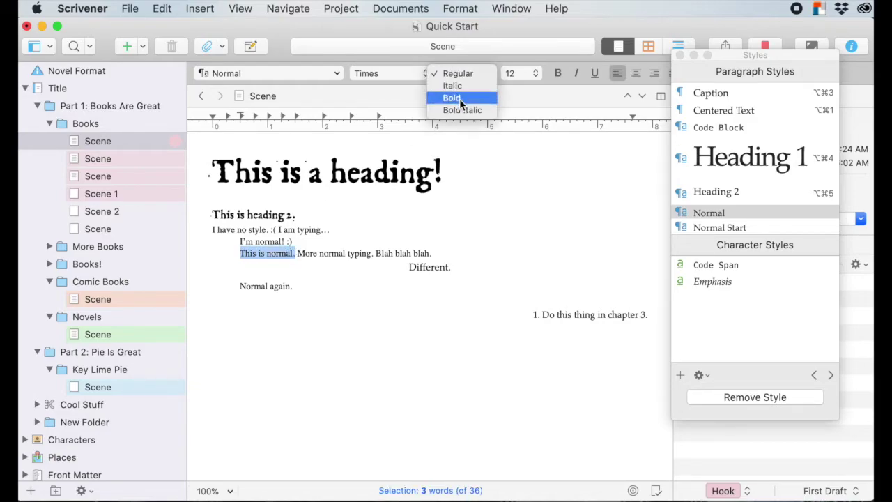
{"action": "left_click", "coordinate": [454, 86]}
{"action": "left_click_drag", "start_coordinate": [433, 255], "coordinate": [375, 253]}
{"action": "left_click", "coordinate": [463, 74]}
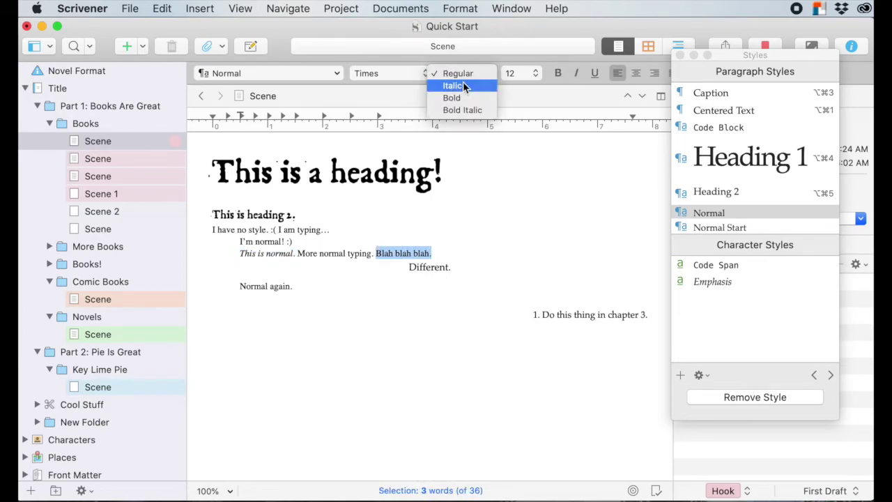
{"action": "left_click", "coordinate": [463, 81]}
{"action": "left_click", "coordinate": [396, 254]}
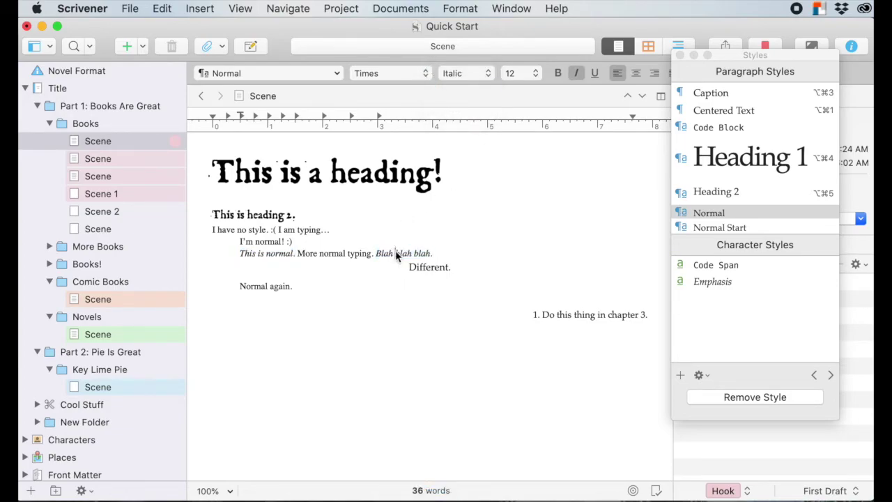
Step: Select all text with the same italic formatting and set it to size 10
{"action": "left_click", "coordinate": [712, 375]}
{"action": "left_click", "coordinate": [724, 420]}
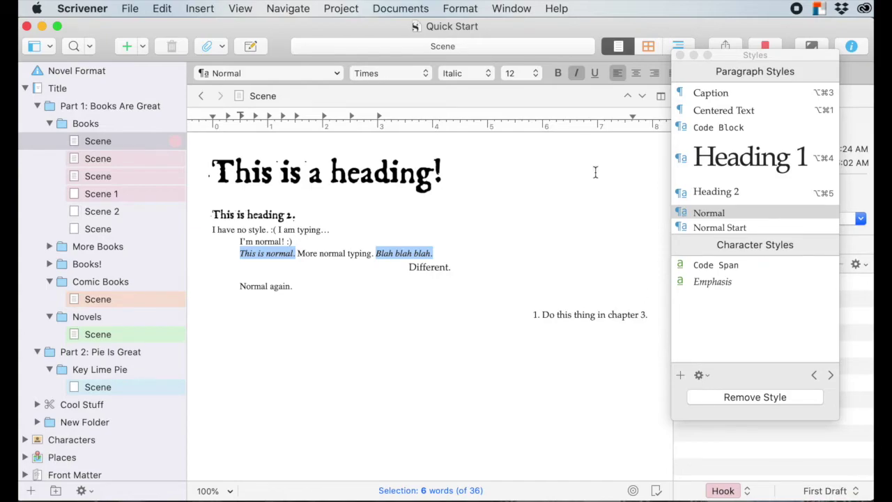
{"action": "left_click", "coordinate": [532, 72]}
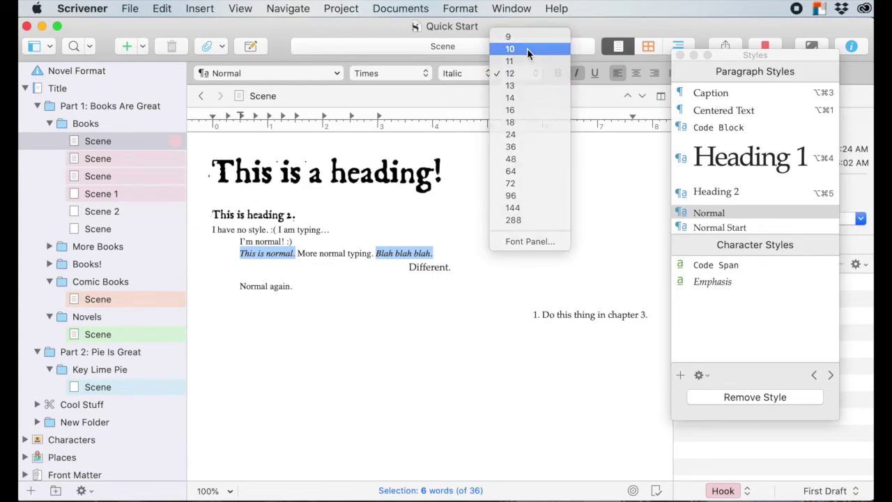
{"action": "left_click", "coordinate": [527, 48]}
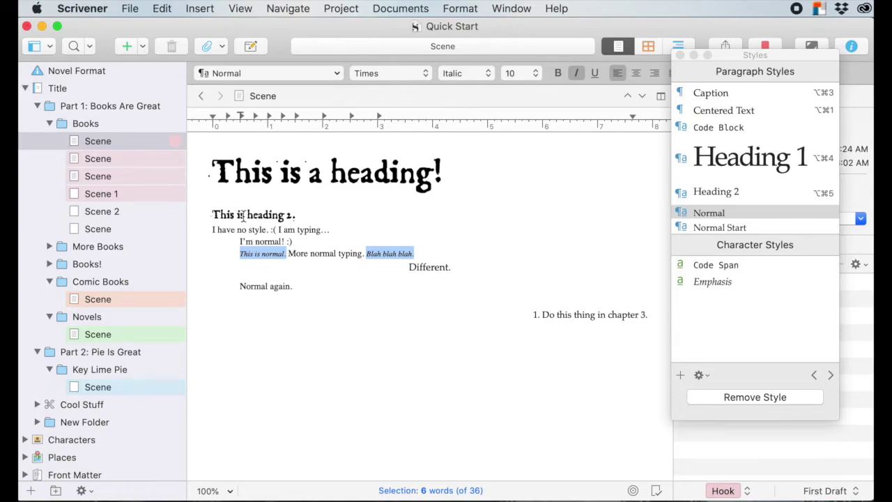
{"action": "left_click", "coordinate": [534, 73]}
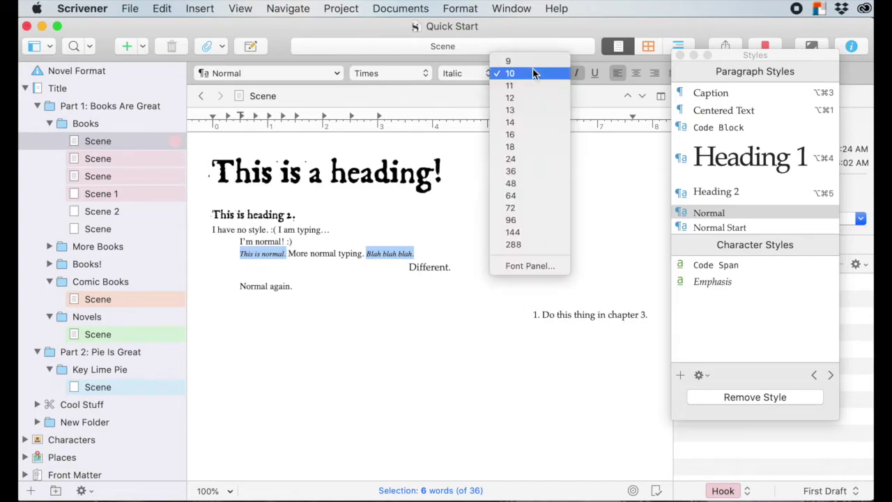
{"action": "left_click", "coordinate": [420, 246]}
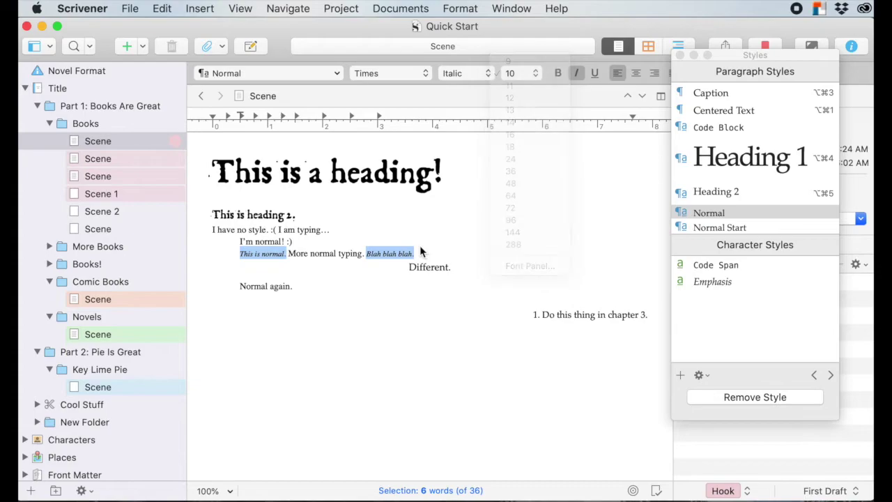
{"action": "left_click", "coordinate": [700, 376]}
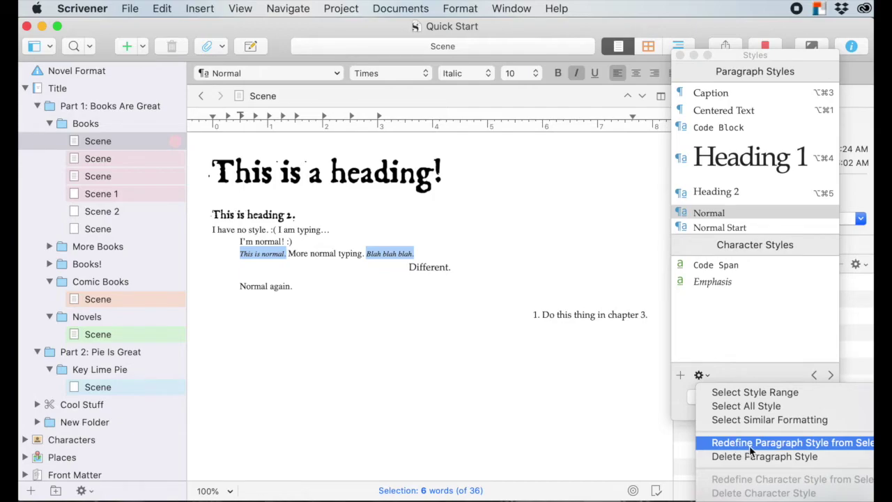
{"action": "left_click", "coordinate": [722, 215]}
{"action": "right_click", "coordinate": [722, 216]}
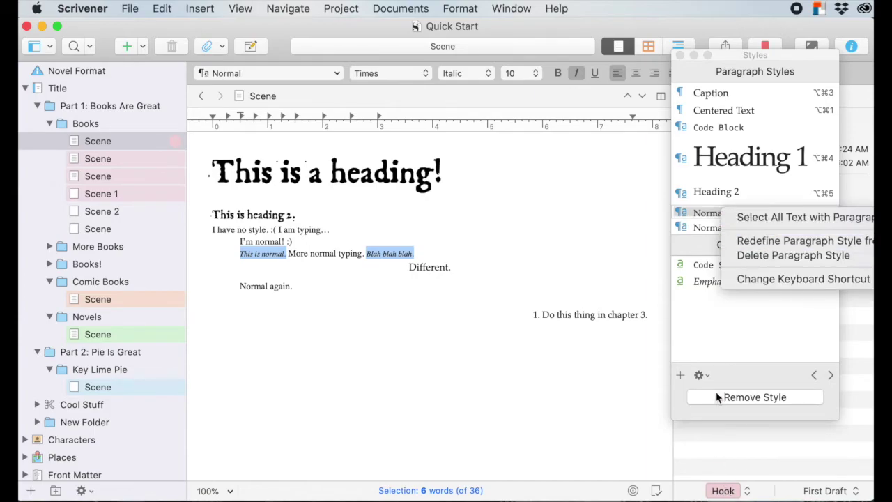
{"action": "left_click", "coordinate": [709, 375]}
{"action": "left_click_drag", "start_coordinate": [749, 60], "coordinate": [661, 58]}
{"action": "left_click", "coordinate": [610, 373]}
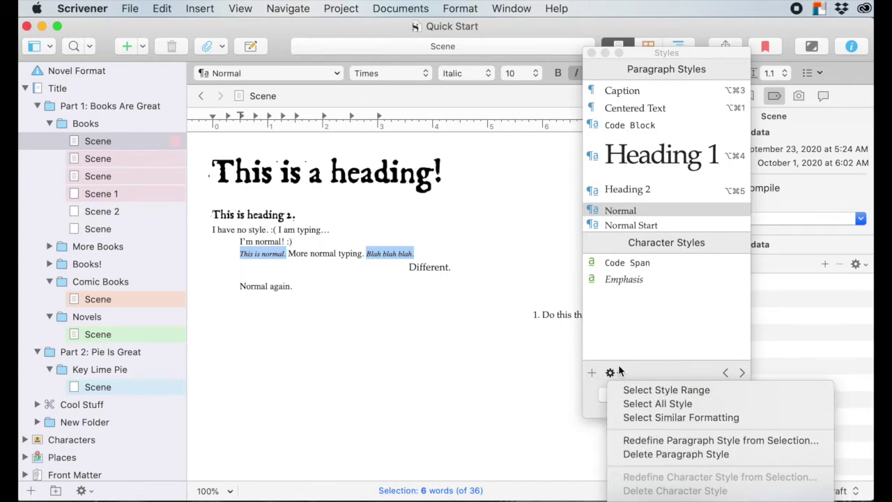
{"action": "left_click", "coordinate": [617, 210]}
{"action": "right_click", "coordinate": [618, 212]}
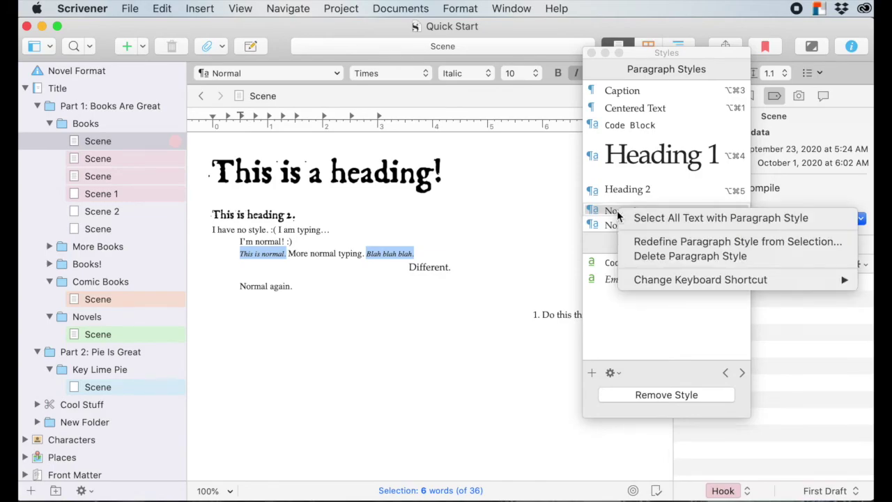
{"action": "mouse_move", "coordinate": [650, 282]}
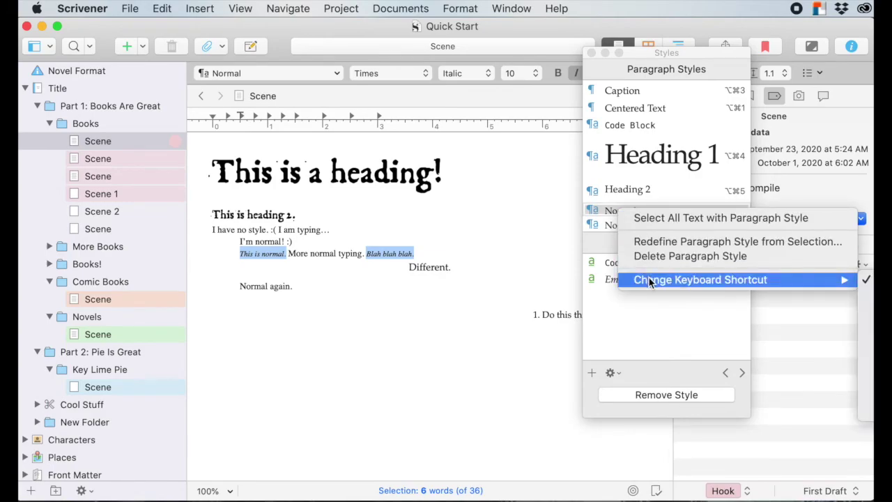
{"action": "left_click", "coordinate": [695, 48]}
{"action": "left_click_drag", "start_coordinate": [695, 49], "coordinate": [409, 49]}
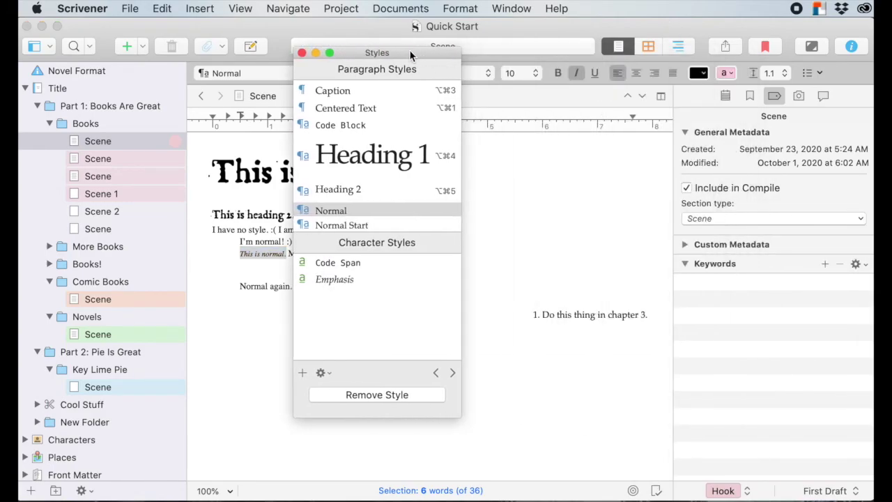
{"action": "right_click", "coordinate": [347, 211]}
{"action": "mouse_move", "coordinate": [387, 285]}
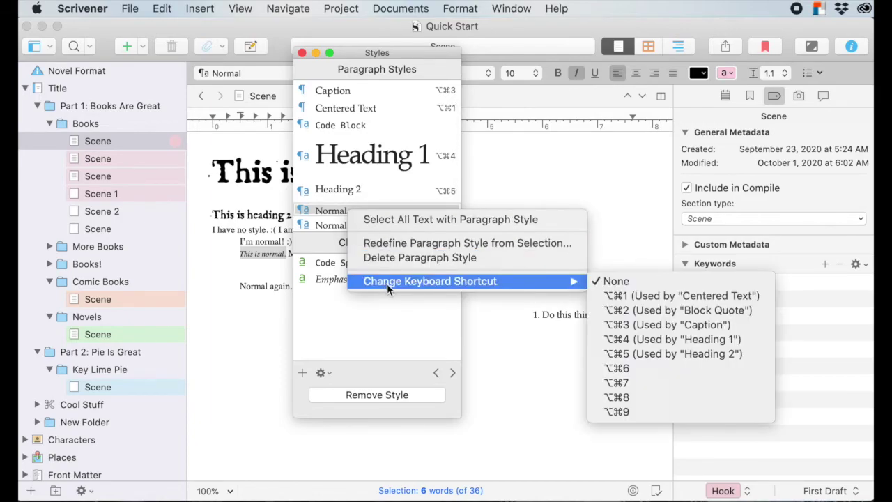
{"action": "left_click", "coordinate": [371, 261]}
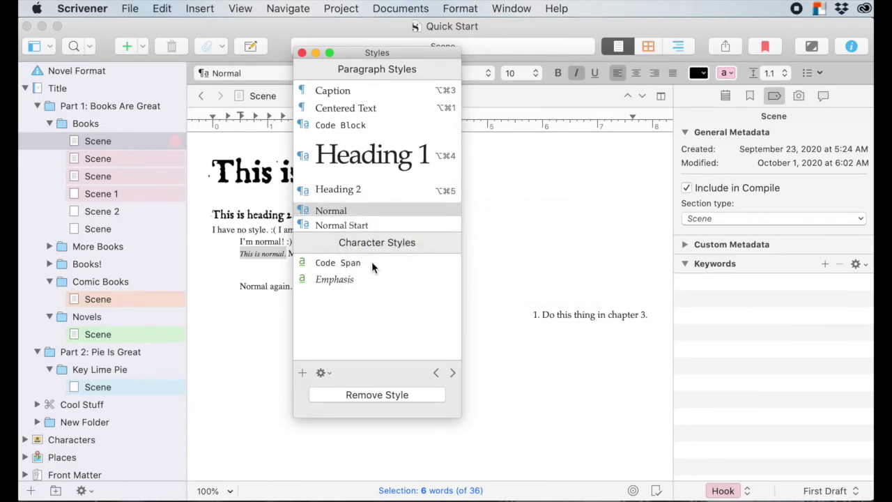
{"action": "left_click_drag", "start_coordinate": [404, 53], "coordinate": [618, 57]}
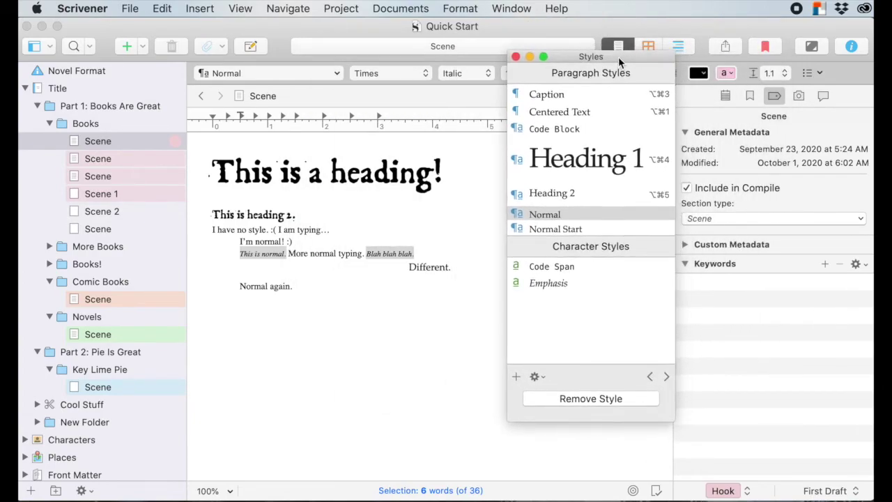
{"action": "right_click", "coordinate": [569, 211]}
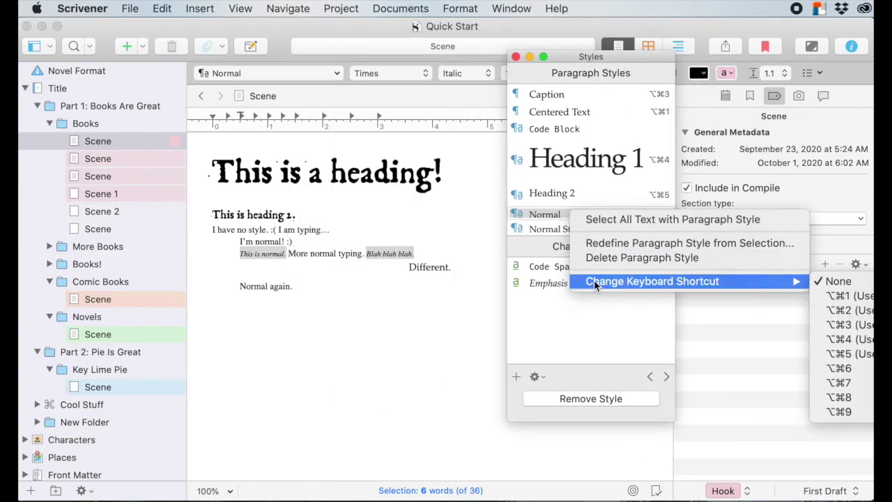
{"action": "left_click", "coordinate": [546, 381]}
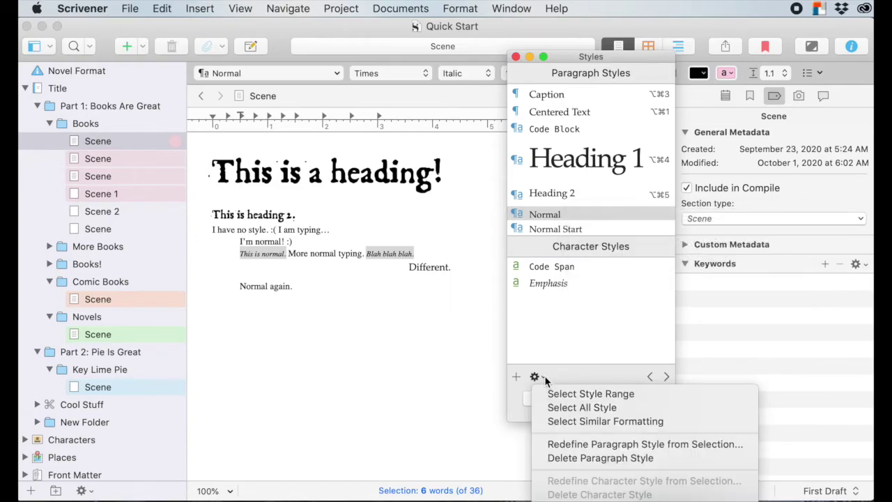
{"action": "left_click", "coordinate": [546, 379]}
{"action": "left_click_drag", "start_coordinate": [547, 376], "coordinate": [547, 344]}
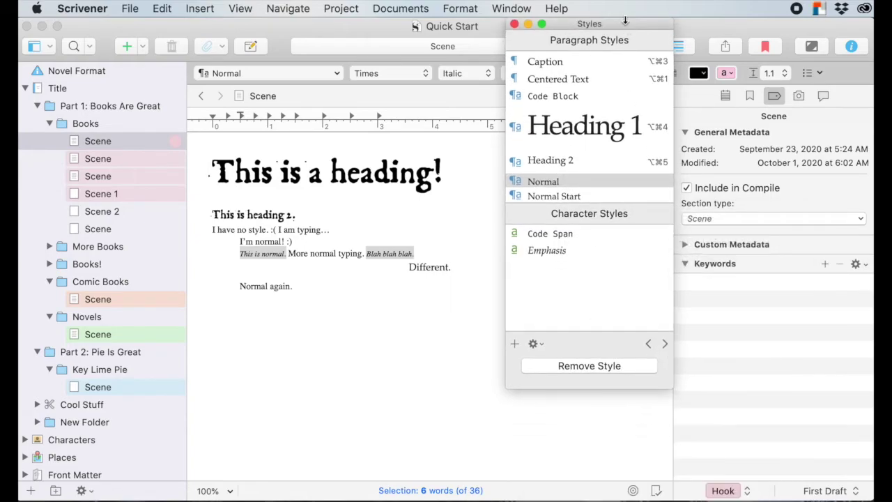
{"action": "left_click", "coordinate": [547, 344]}
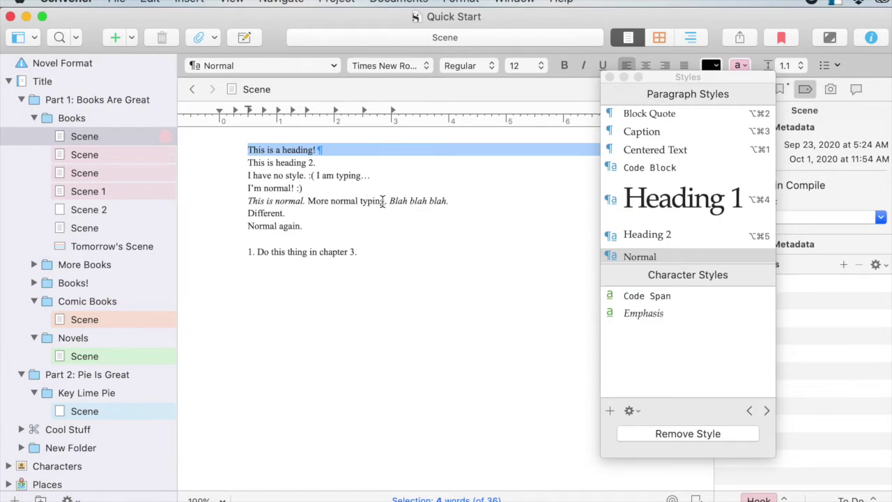
Step: Make the 3 at the end of the list line bold
{"action": "double_click", "coordinate": [380, 200]}
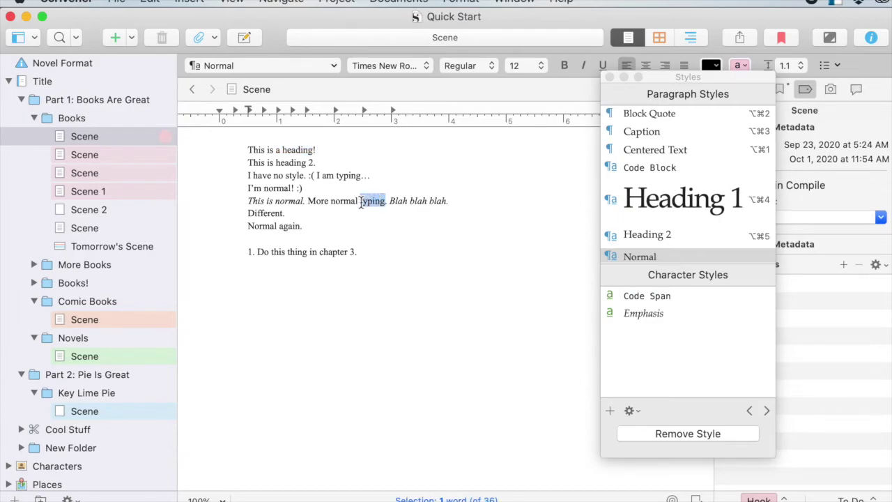
{"action": "double_click", "coordinate": [352, 251]}
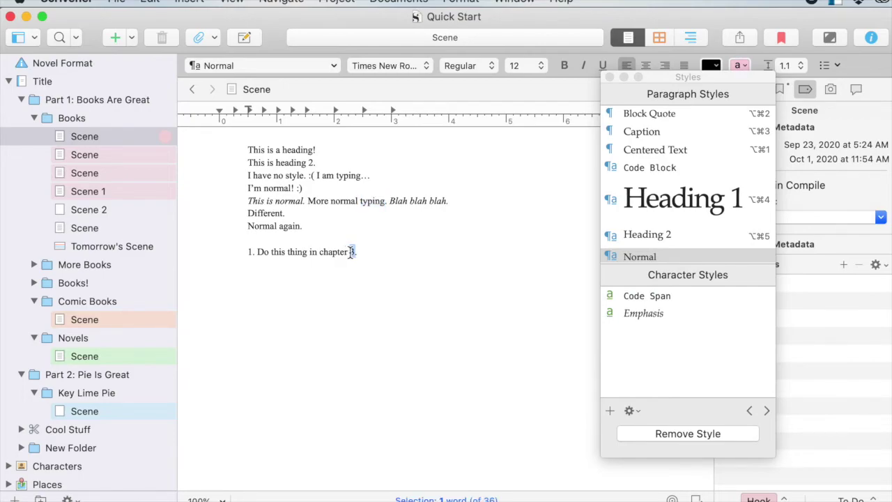
{"action": "key", "text": "super+b"}
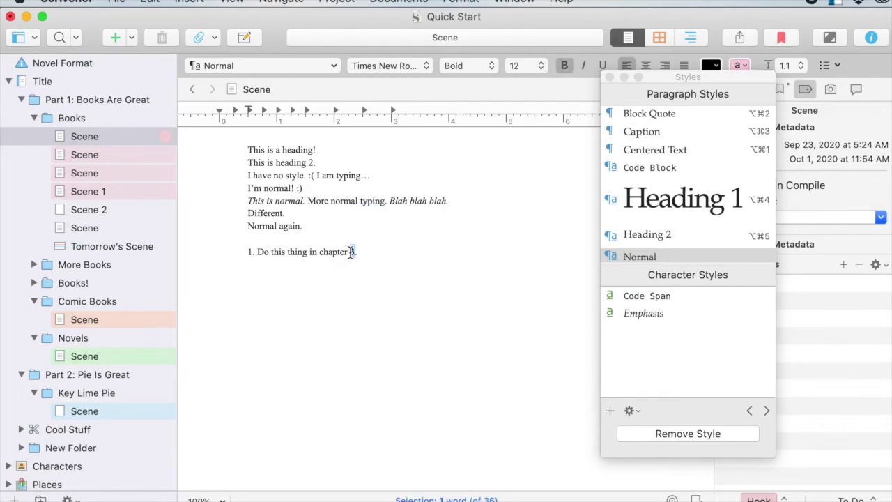
Step: Save the bold formatting as a new character-attributes style named 'Bold'
{"action": "left_click", "coordinate": [610, 411]}
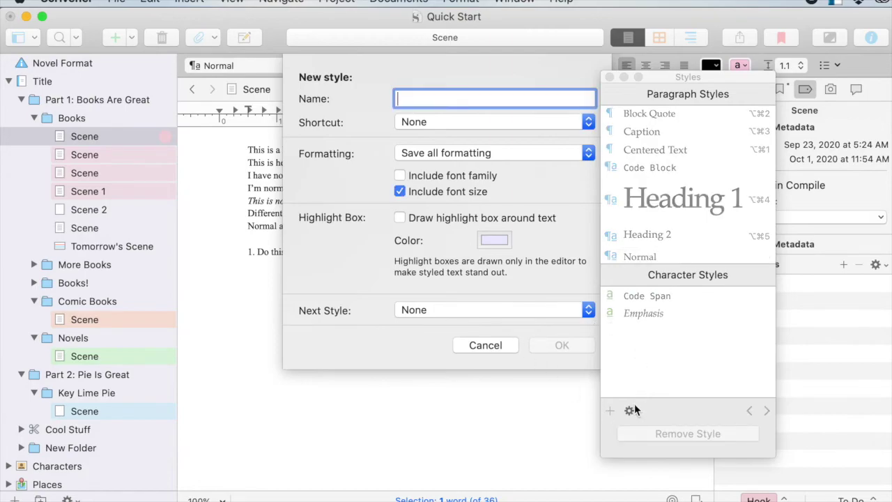
{"action": "left_click", "coordinate": [458, 154]}
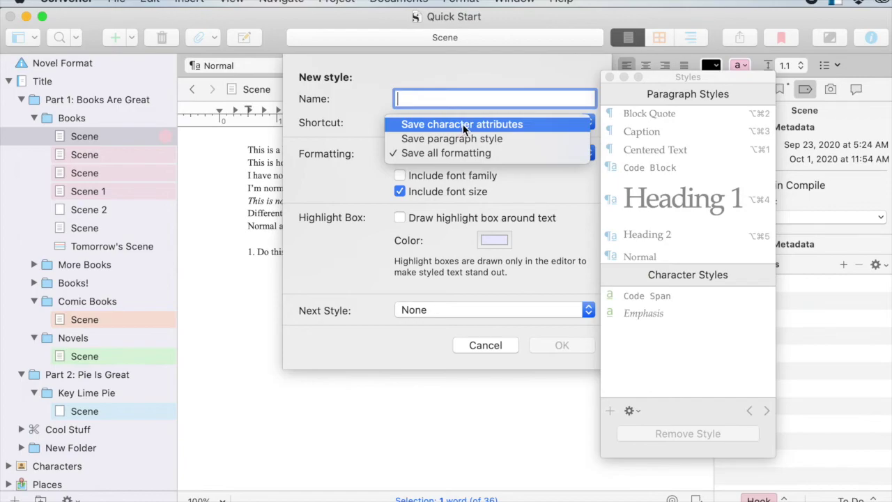
{"action": "left_click", "coordinate": [465, 125]}
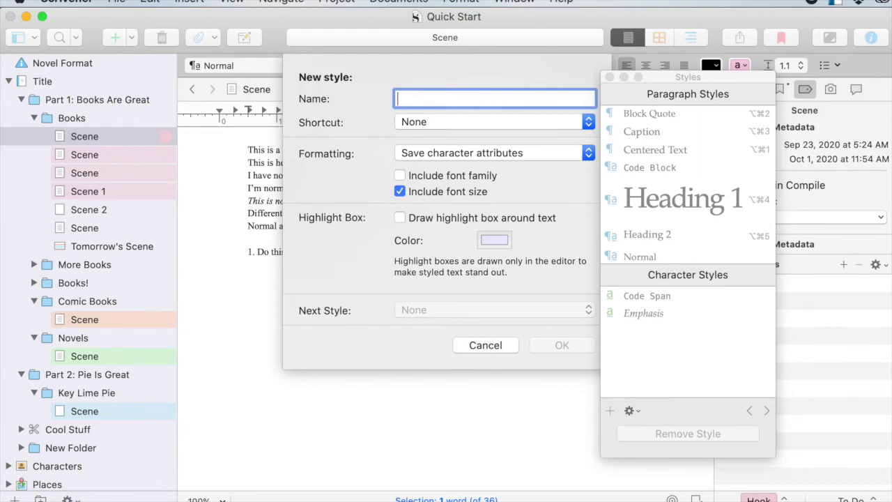
{"action": "type", "text": "Bold"}
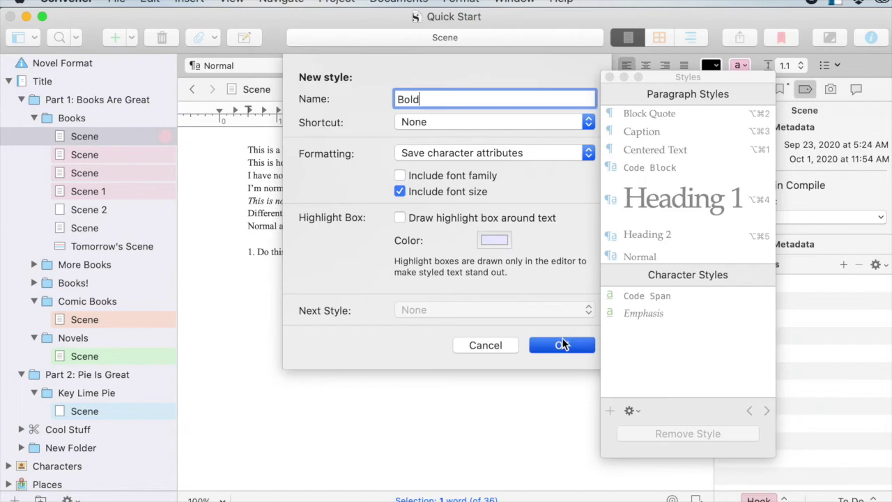
{"action": "left_click", "coordinate": [561, 343]}
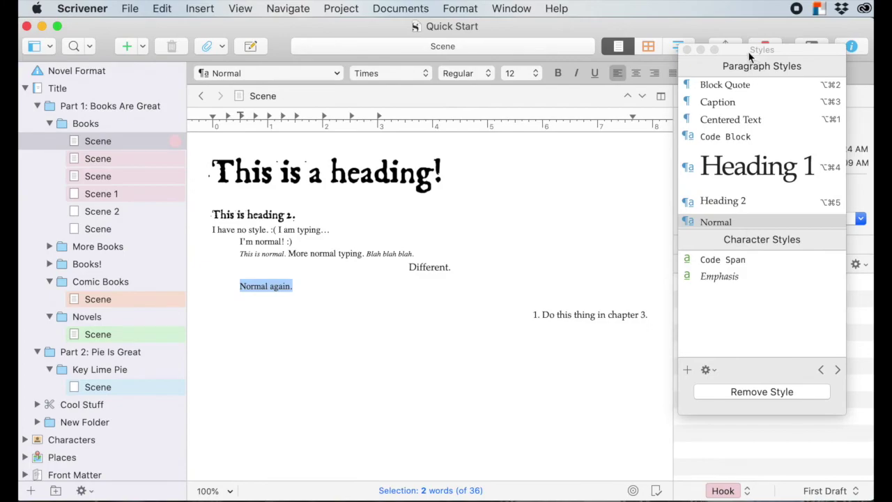
{"action": "left_click_drag", "start_coordinate": [749, 56], "coordinate": [609, 12]}
{"action": "left_click", "coordinate": [568, 343]}
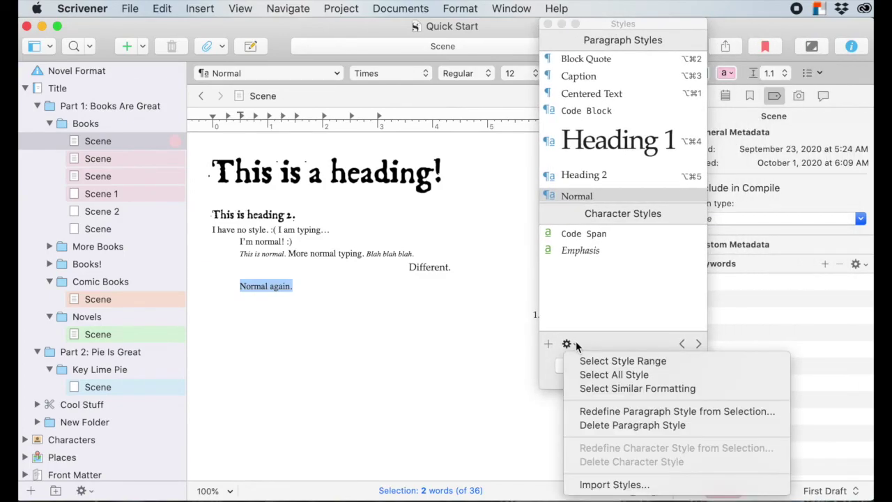
{"action": "left_click", "coordinate": [614, 484]}
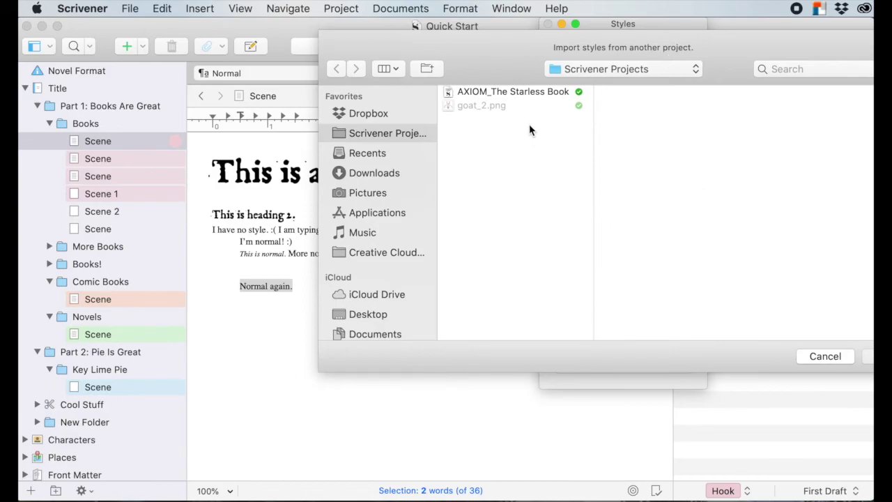
{"action": "left_click", "coordinate": [503, 91]}
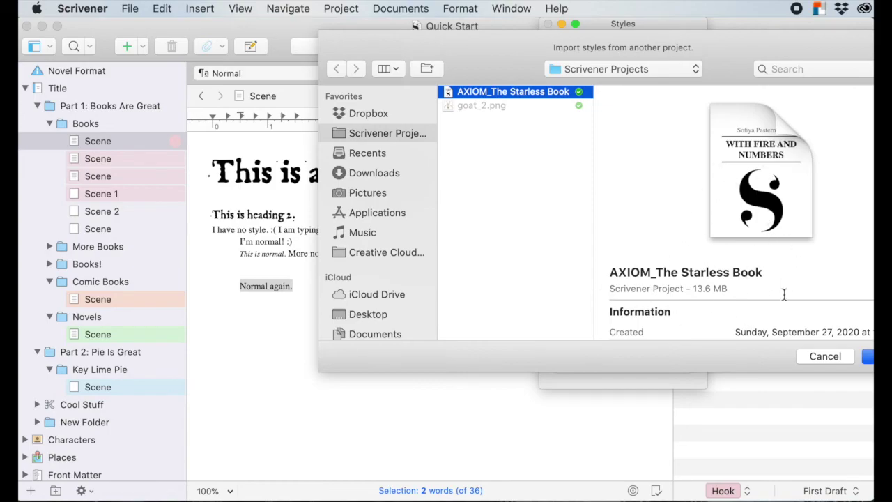
{"action": "left_click", "coordinate": [818, 360]}
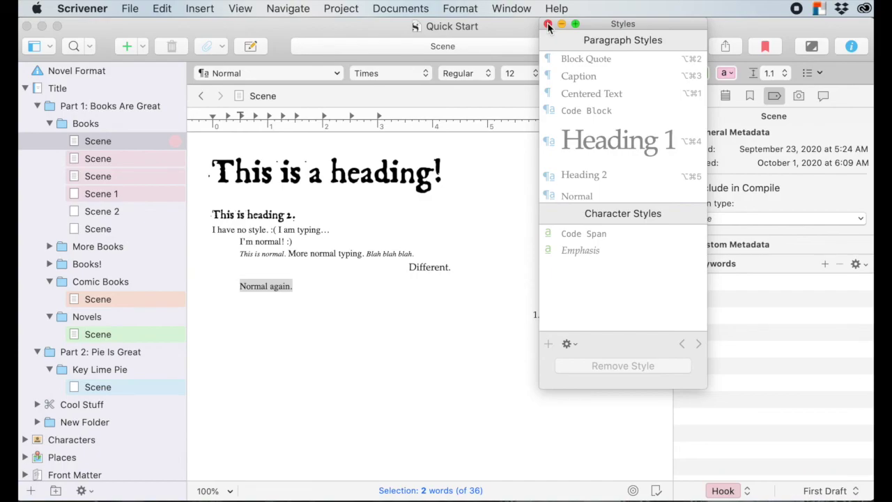
Step: Close the Styles panel and deselect the 'Normal again.' line
{"action": "left_click", "coordinate": [548, 24]}
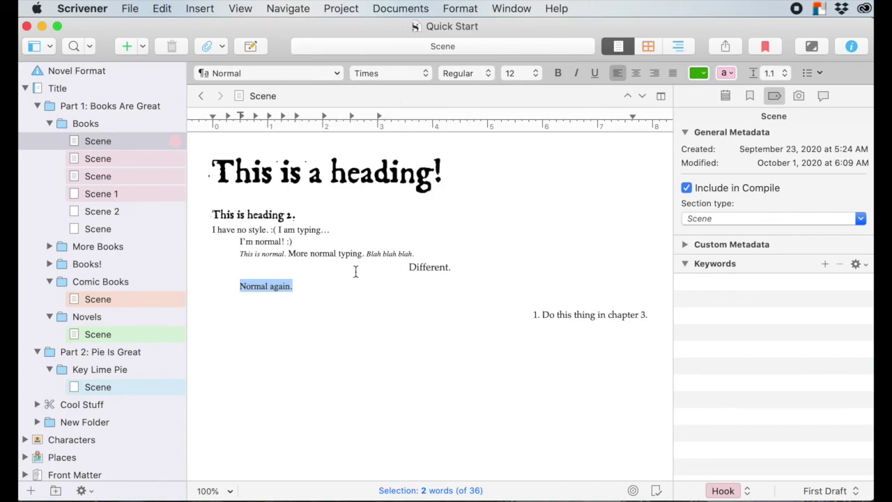
{"action": "left_click", "coordinate": [332, 292]}
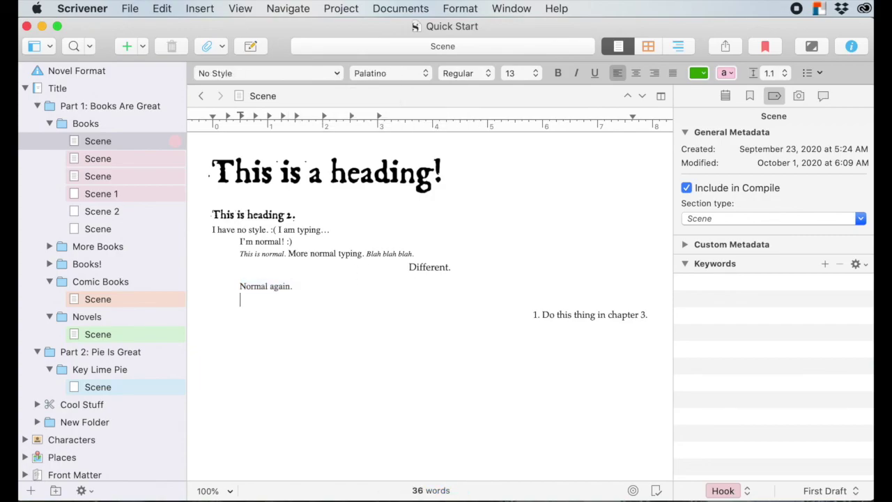